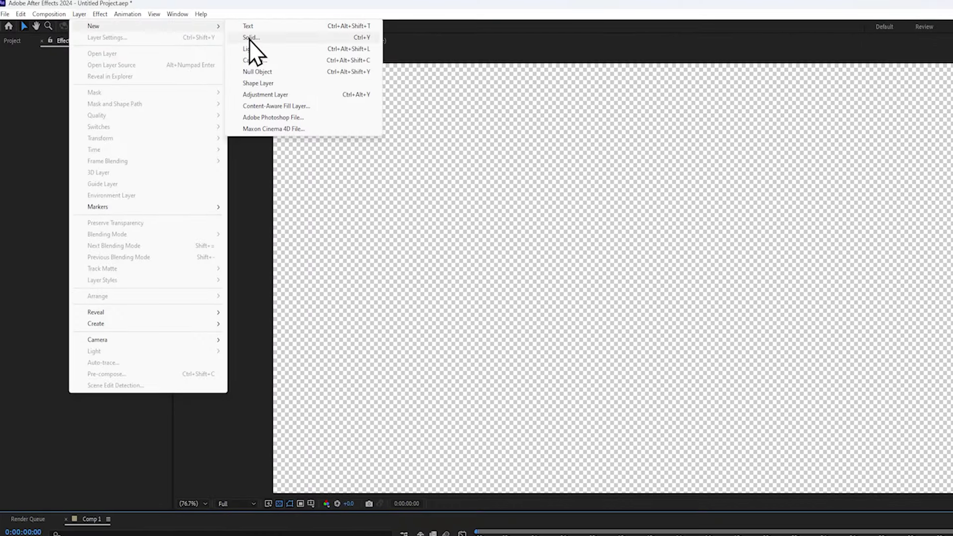
# Create a black solid filling Comp 1 and rename it Background
pyautogui.click(250, 37)
pyautogui.click(647, 459)
pyautogui.press('Return')
pyautogui.write('Background')
pyautogui.press('Return')
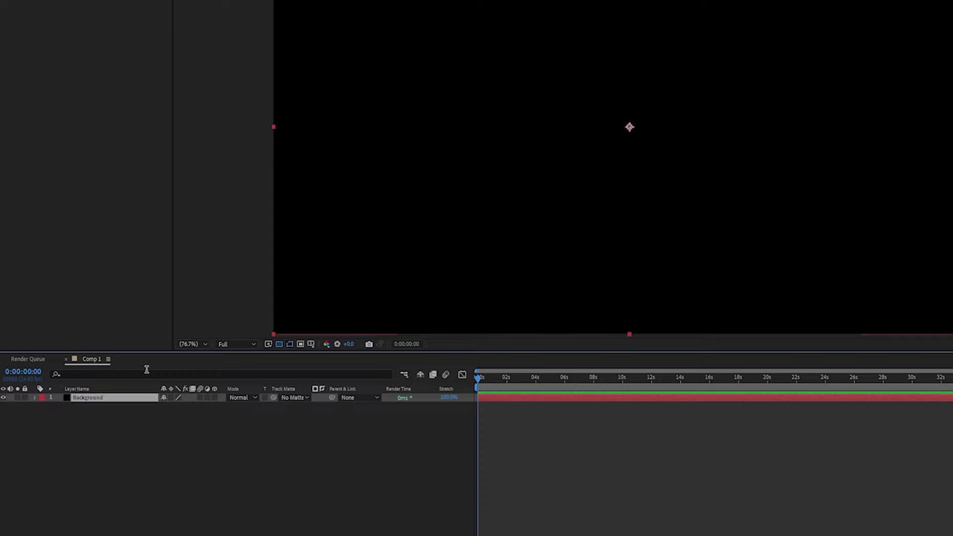
# Apply Turbulent Noise with Evolution animated to about ten seconds and Scale 557
pyautogui.rightClick(87, 0)
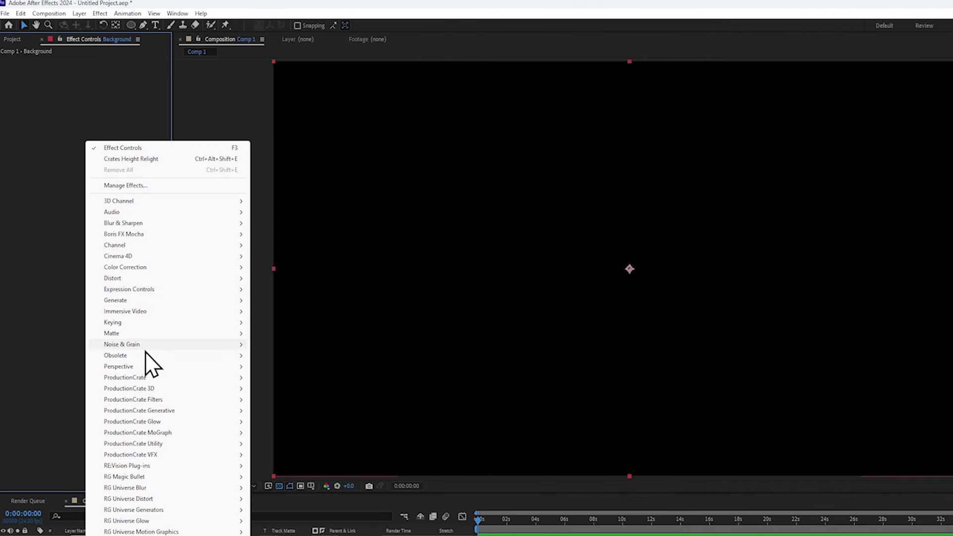
pyautogui.moveTo(174, 202)
pyautogui.click(281, 467)
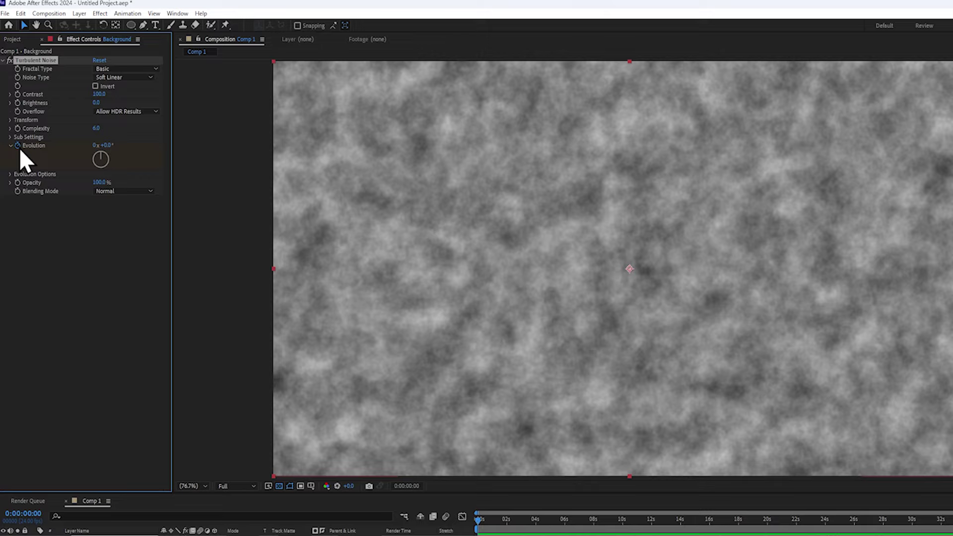
pyautogui.moveTo(640, 519); pyautogui.dragTo(621, 521)
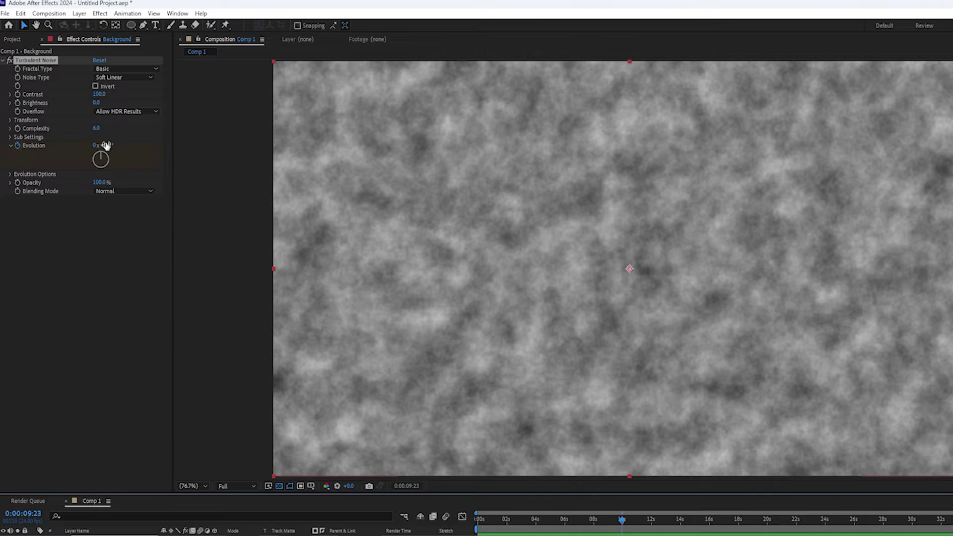
pyautogui.moveTo(104, 145); pyautogui.dragTo(278, 158)
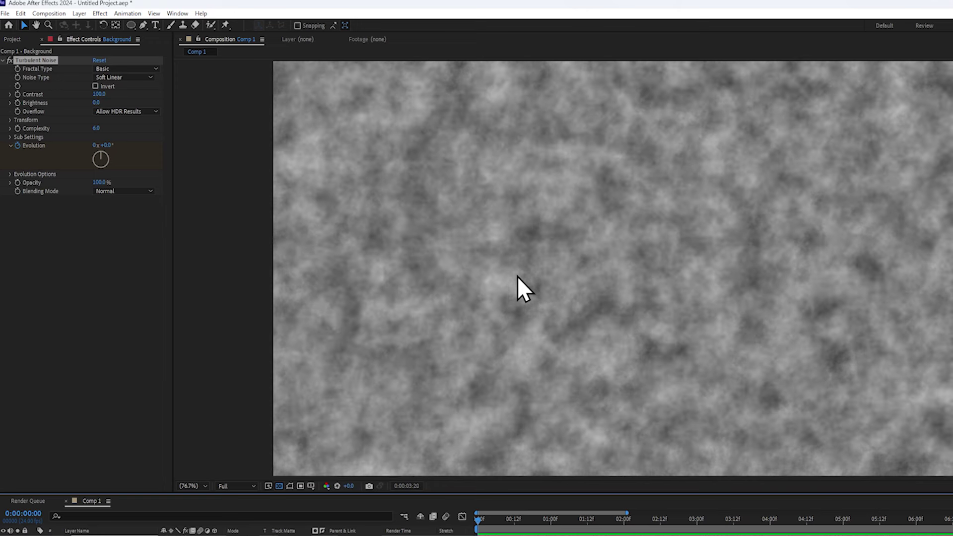
pyautogui.press('space')
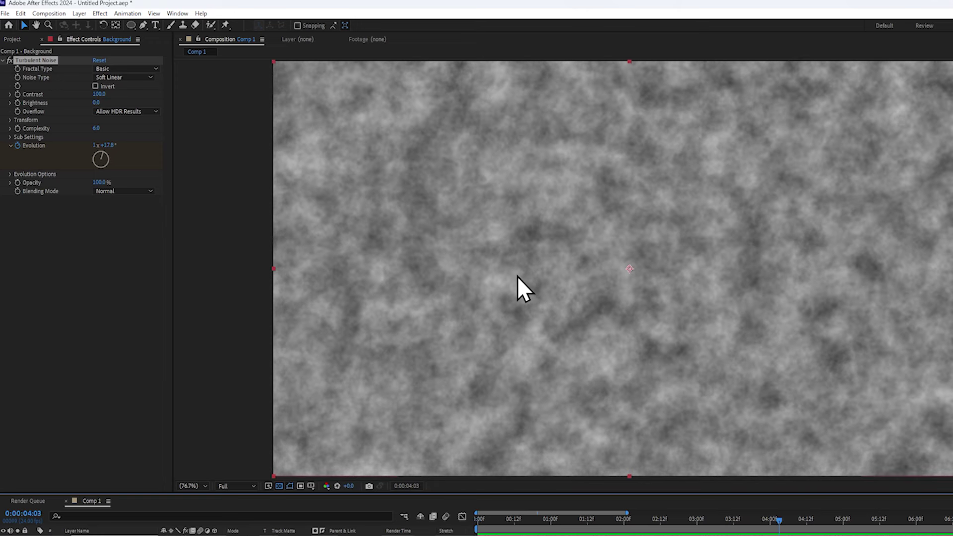
pyautogui.click(10, 120)
pyautogui.moveTo(100, 147); pyautogui.dragTo(324, 148)
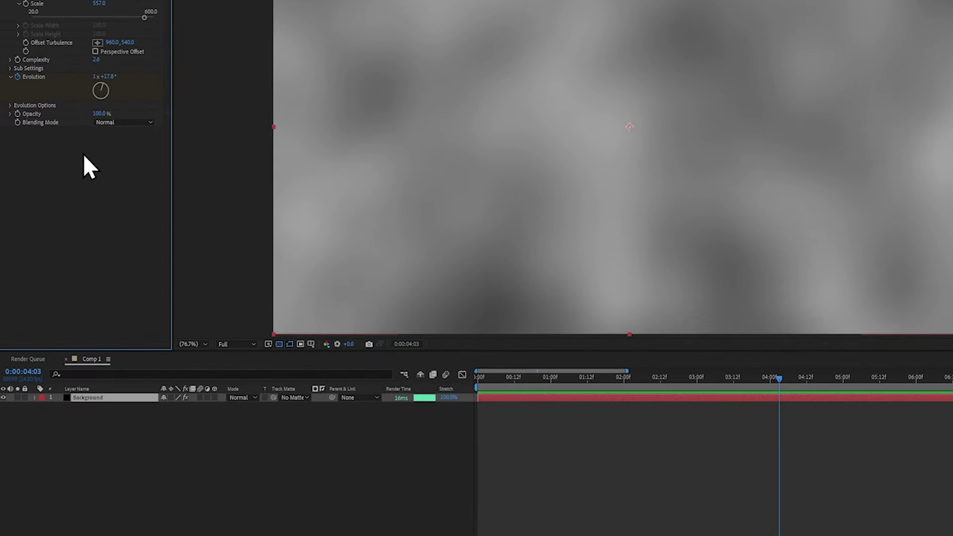
# Apply Posterize to the noise and set its Level to 19
pyautogui.rightClick(59, 293)
pyautogui.moveTo(86, 502)
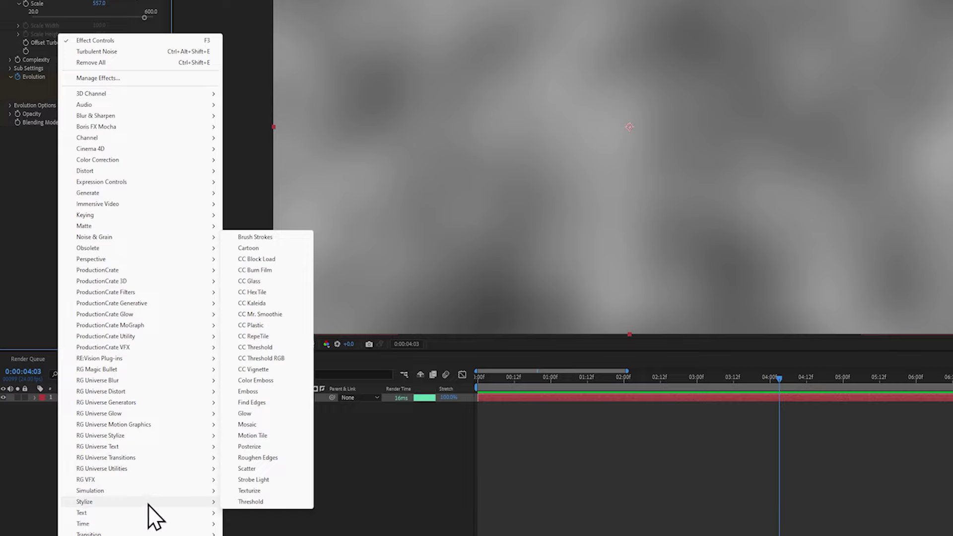
pyautogui.click(249, 446)
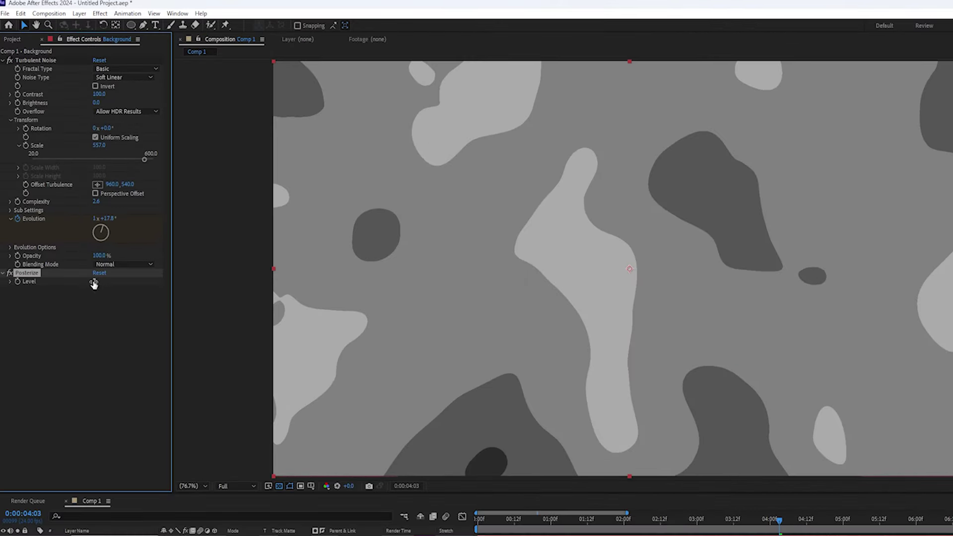
pyautogui.moveTo(93, 284)
pyautogui.mouseDown()
pyautogui.moveTo(104, 286)
pyautogui.moveTo(94, 288)
pyautogui.mouseUp()
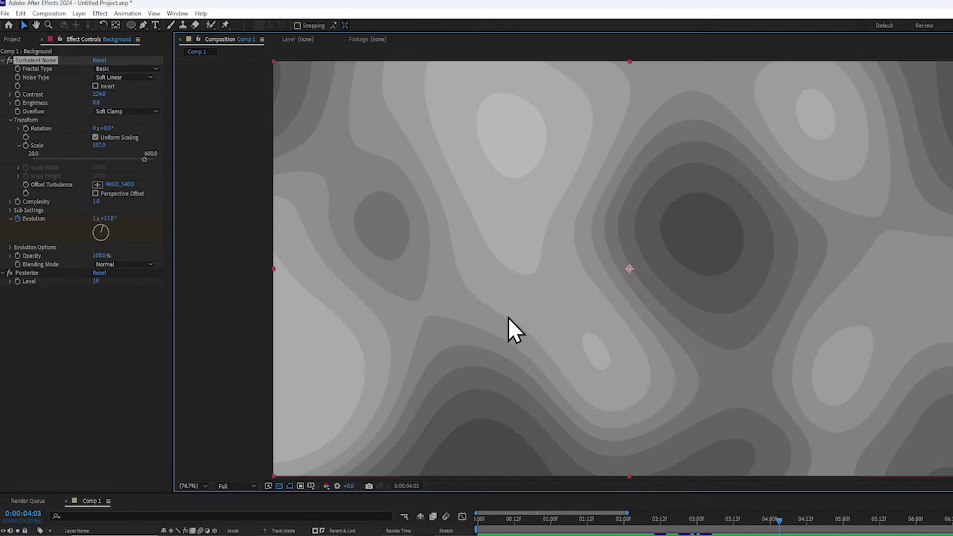
# Add a new adjustment layer above the Background
pyautogui.click(87, 16)
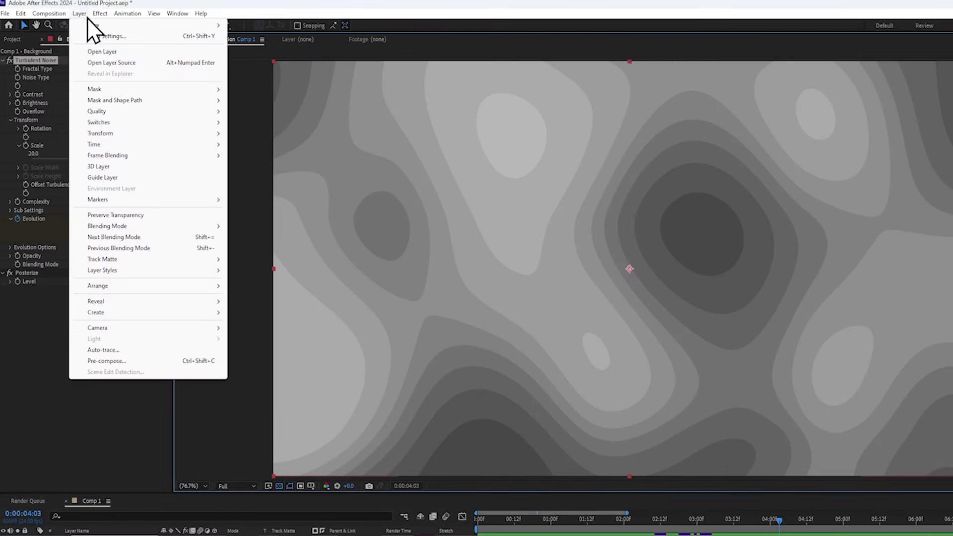
pyautogui.moveTo(90, 25)
pyautogui.click(260, 90)
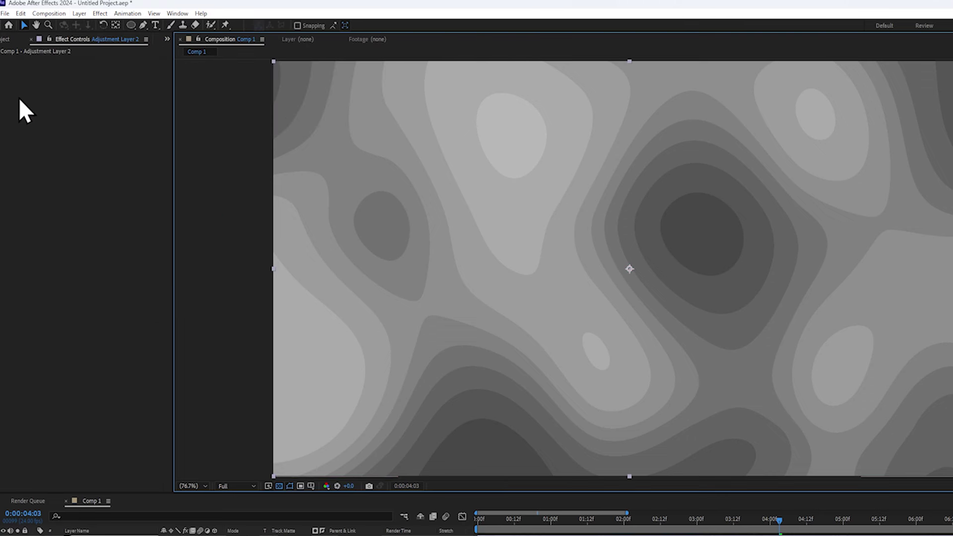
# Apply Crates Height Relight, reposition two light points, and set Fast Render in its render settings
pyautogui.rightClick(67, 89)
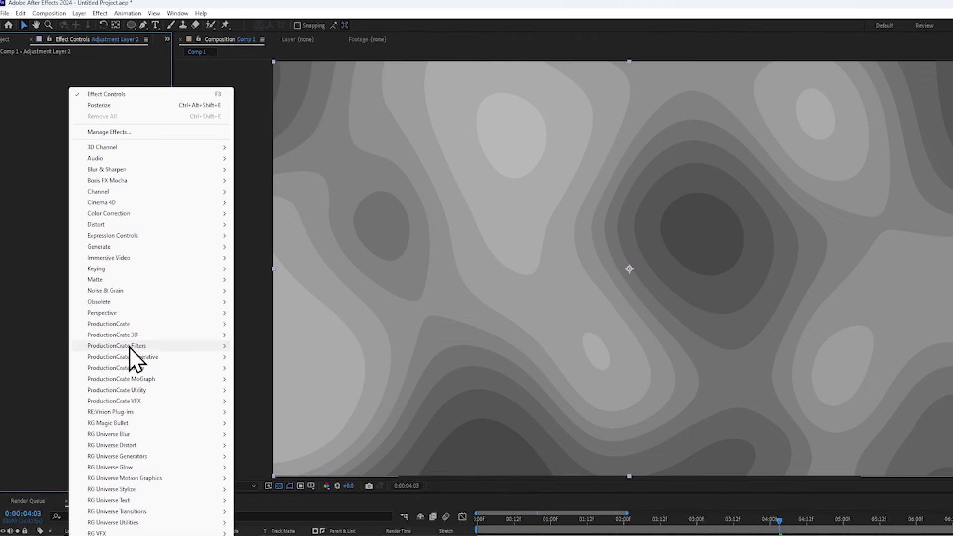
pyautogui.moveTo(132, 347)
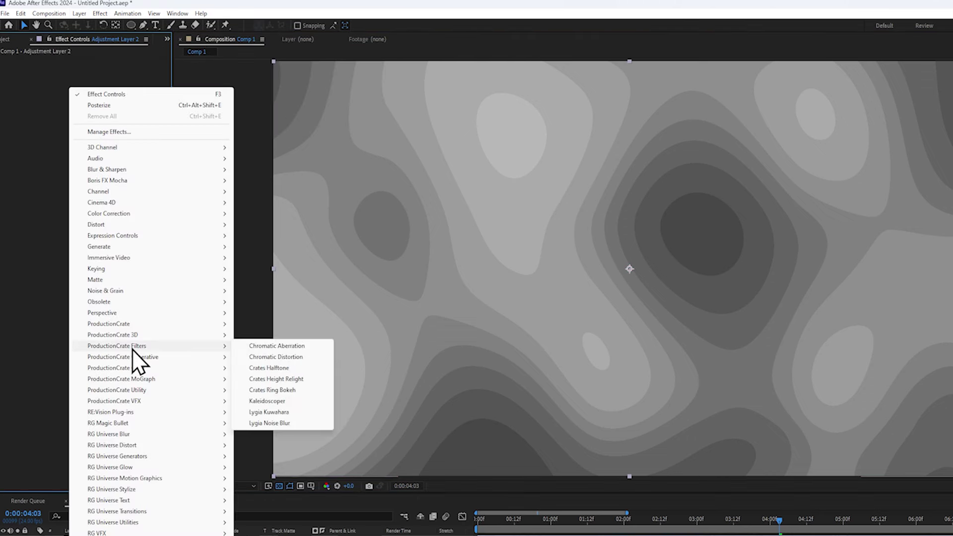
pyautogui.click(275, 379)
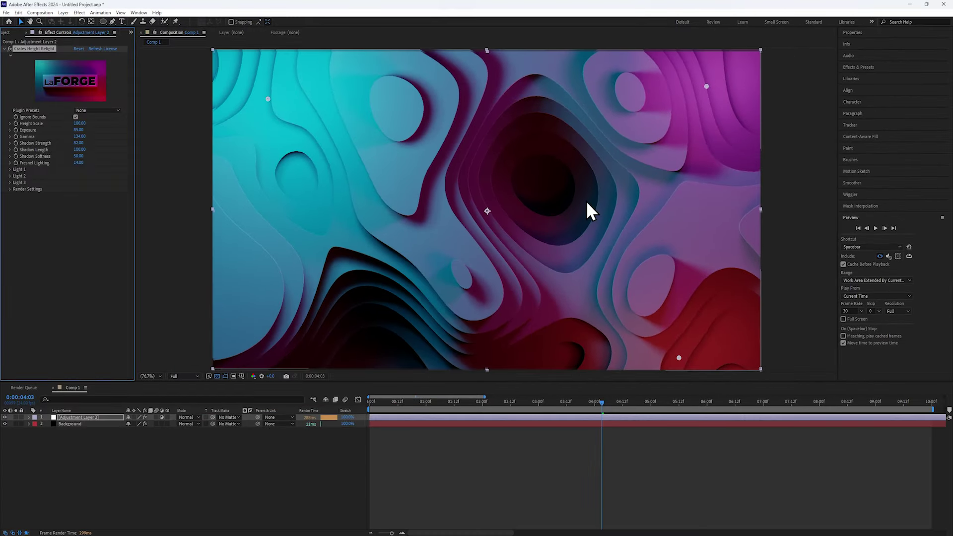
pyautogui.moveTo(706, 87); pyautogui.dragTo(619, 88)
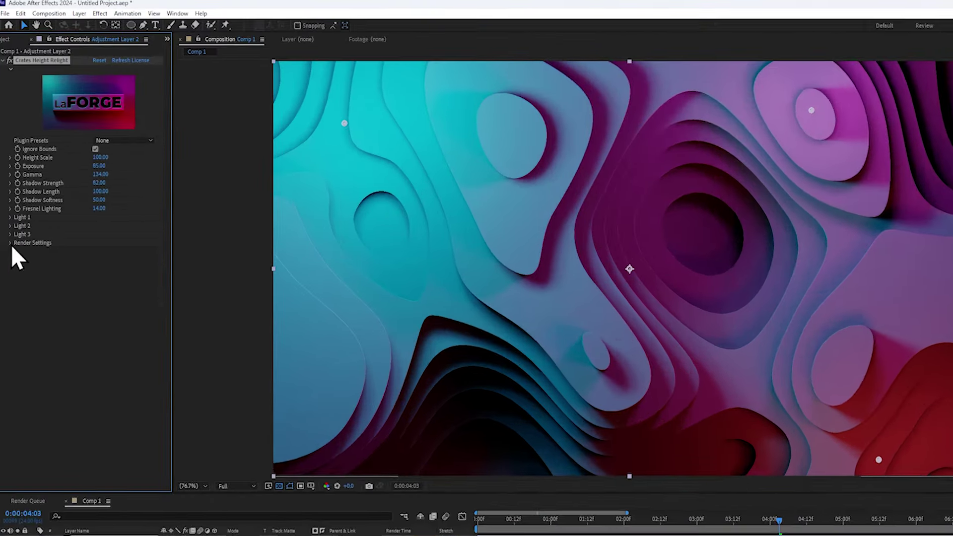
pyautogui.click(11, 189)
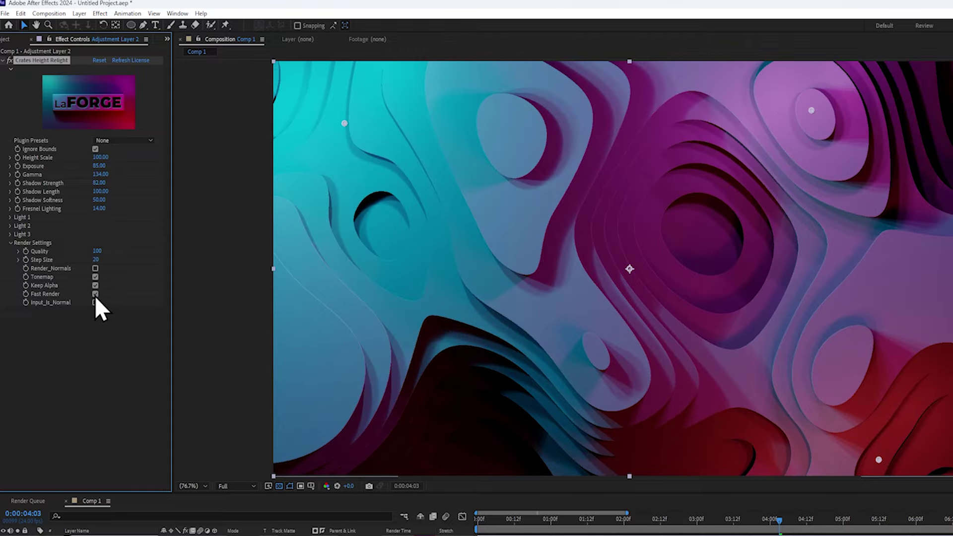
pyautogui.click(95, 296)
pyautogui.moveTo(813, 112); pyautogui.dragTo(817, 158)
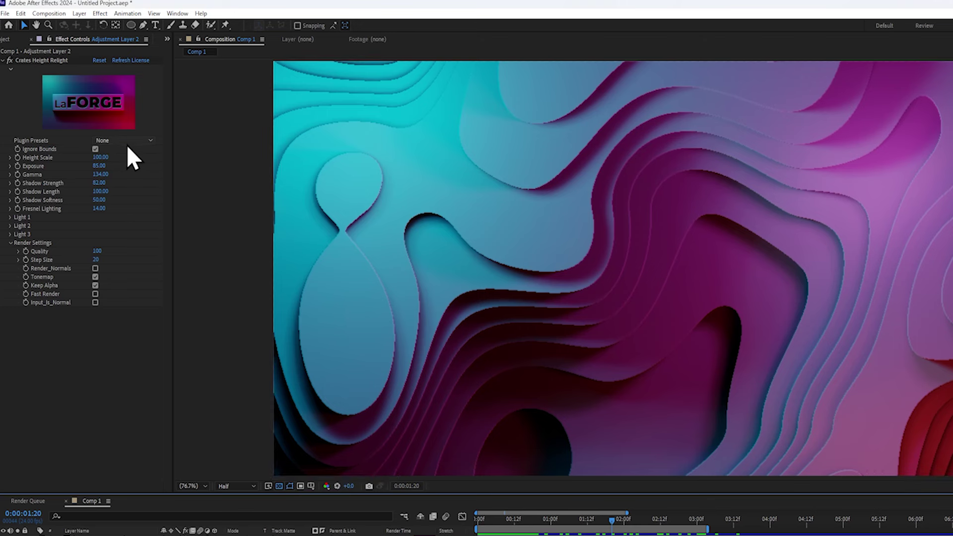
# Try the Orange and Party relight presets, then settle on Paper
pyautogui.click(127, 143)
pyautogui.click(135, 175)
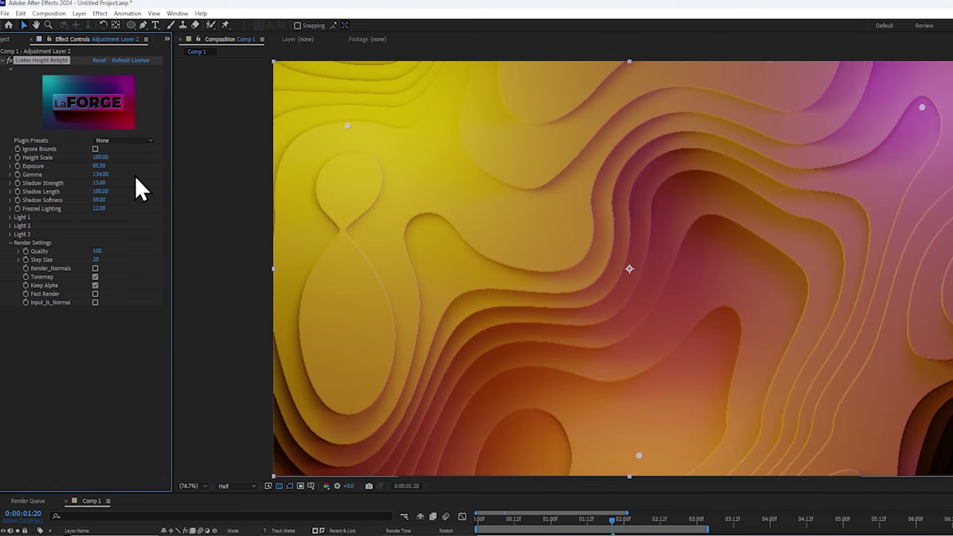
pyautogui.click(137, 144)
pyautogui.click(129, 185)
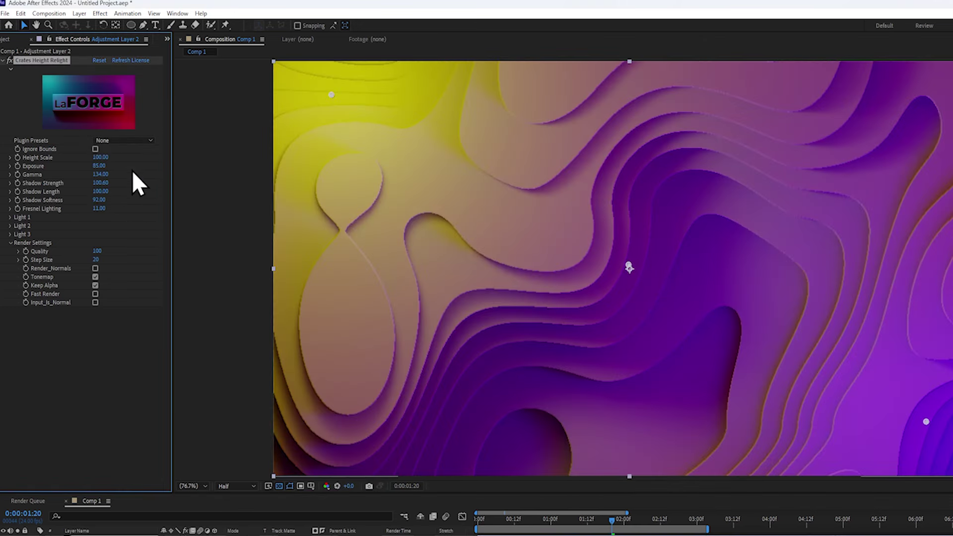
pyautogui.click(132, 141)
pyautogui.click(124, 196)
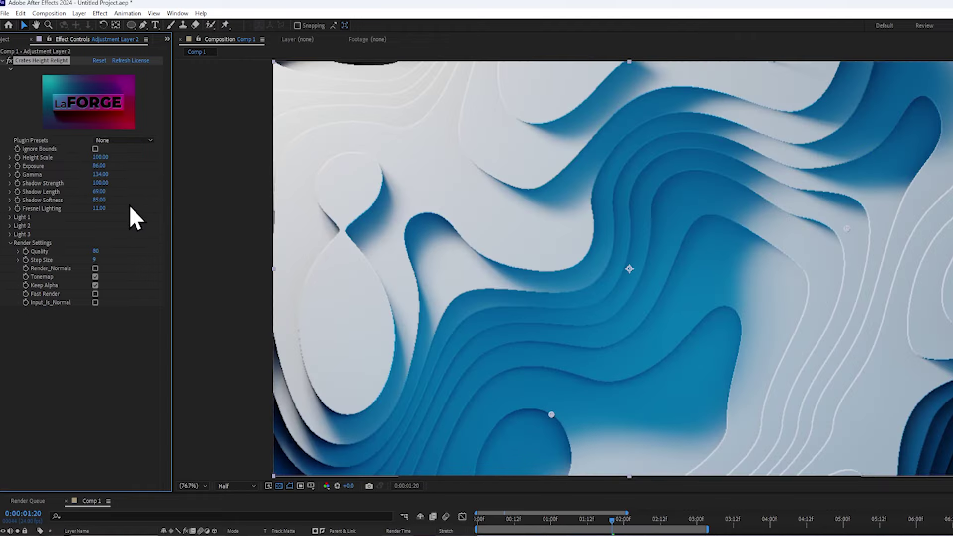
# Set preview resolution to Full and lower the relight Exposure
pyautogui.click(618, 519)
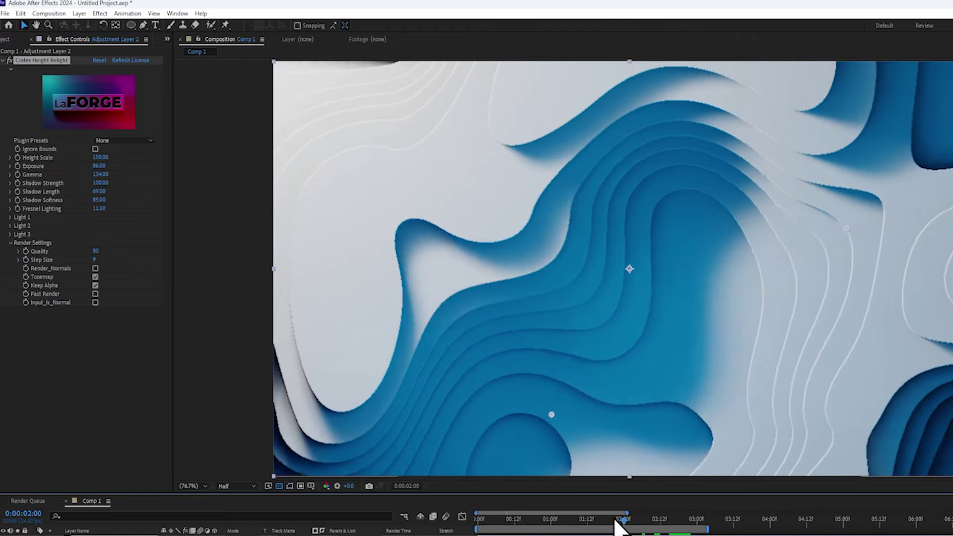
pyautogui.click(536, 519)
pyautogui.click(236, 486)
pyautogui.click(234, 498)
pyautogui.moveTo(99, 165)
pyautogui.mouseDown()
pyautogui.moveTo(74, 168)
pyautogui.moveTo(95, 168)
pyautogui.mouseUp()
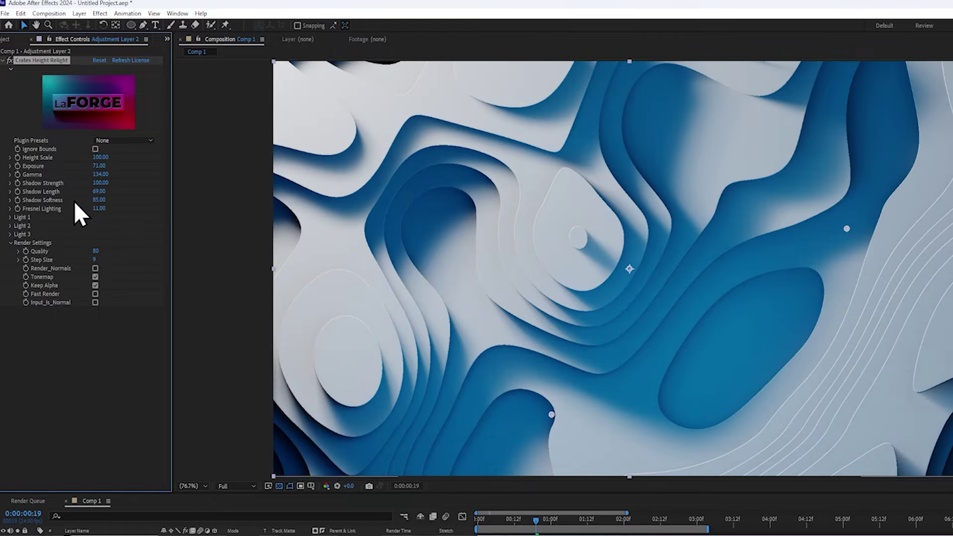
# Set Light 1's colour to red FF0909
pyautogui.click(10, 218)
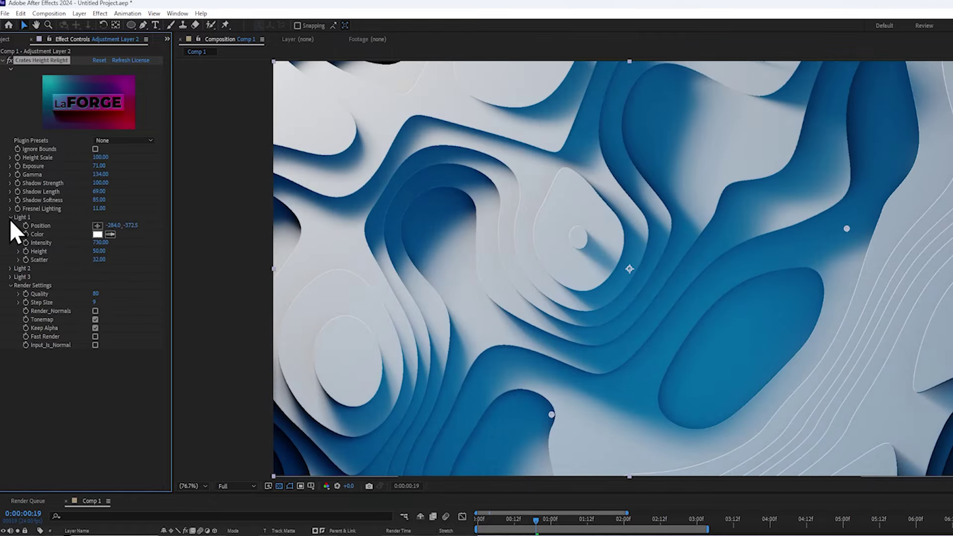
pyautogui.click(97, 234)
pyautogui.moveTo(709, 451)
pyautogui.mouseDown()
pyautogui.moveTo(754, 407)
pyautogui.moveTo(838, 393)
pyautogui.mouseUp()
pyautogui.click(913, 400)
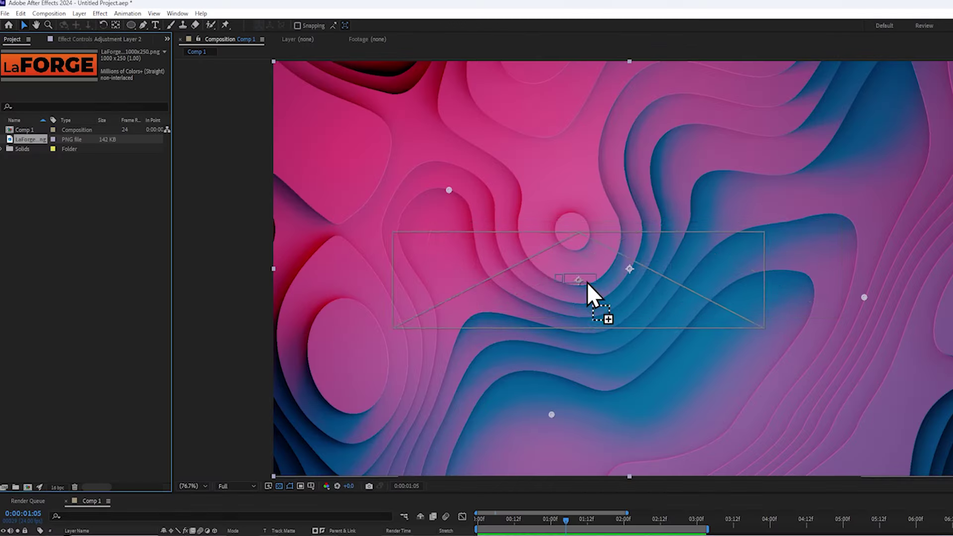
# Place the LaForge logo into the composition and re-confirm the Light 1 colour
pyautogui.moveTo(587, 282); pyautogui.dragTo(630, 270)
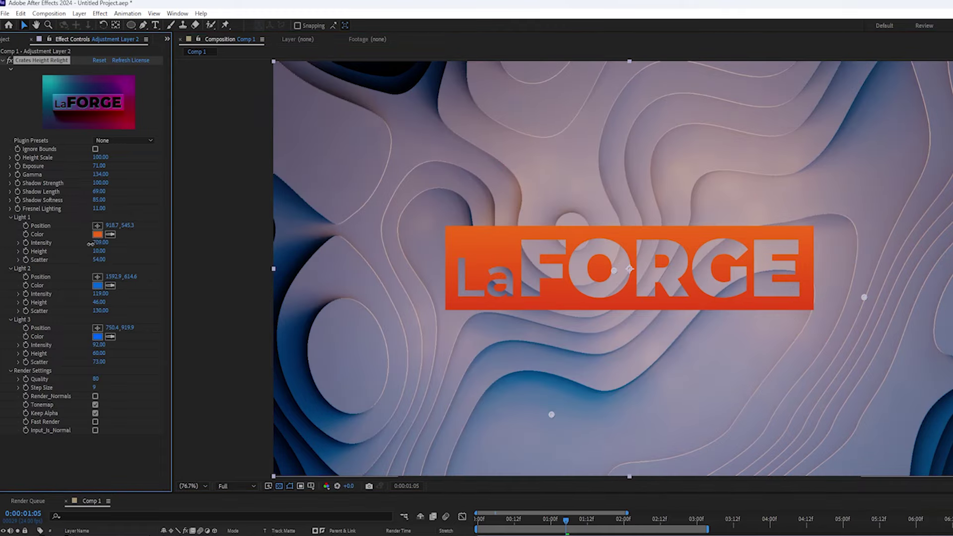
pyautogui.click(98, 234)
pyautogui.click(919, 397)
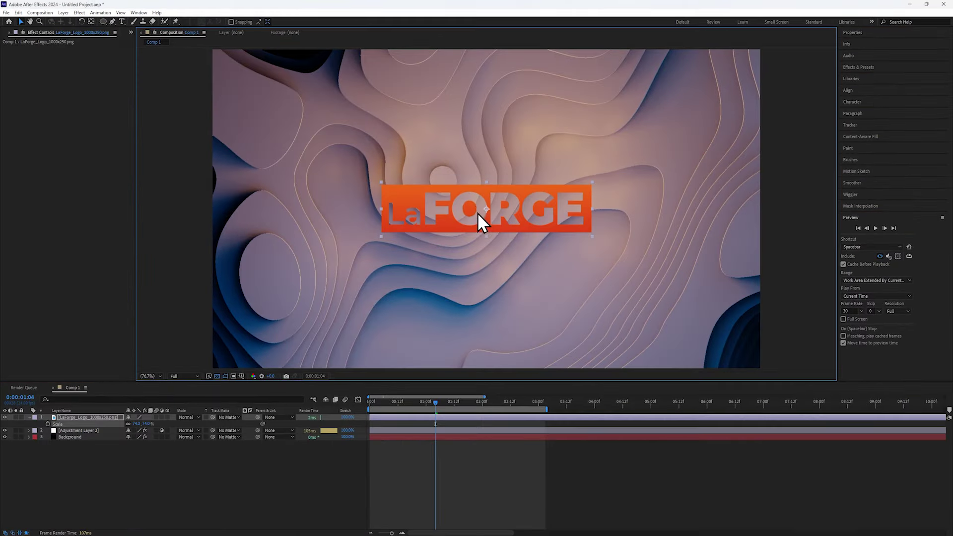
# Pre-compose the logo layer into a precomp named Graphics
pyautogui.rightClick(477, 212)
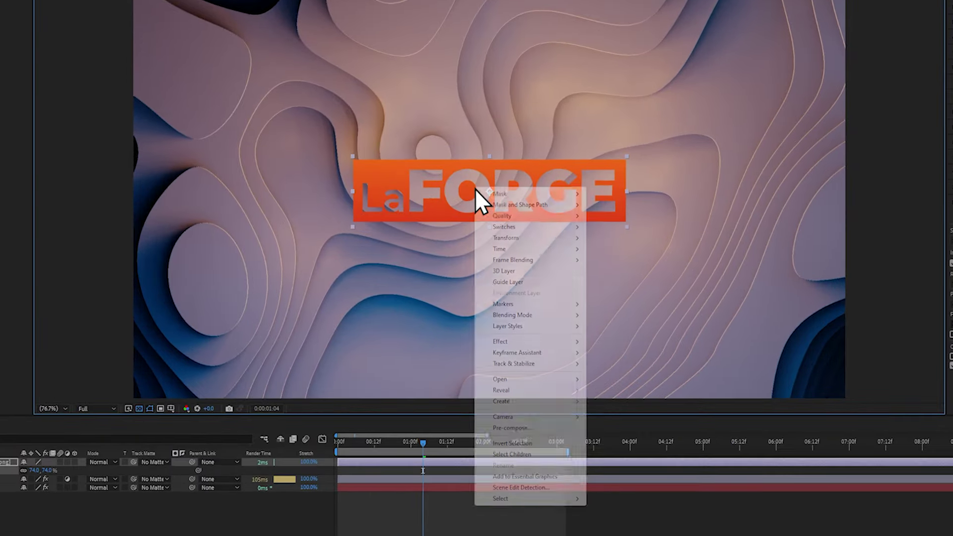
pyautogui.click(516, 428)
pyautogui.write('Graphics')
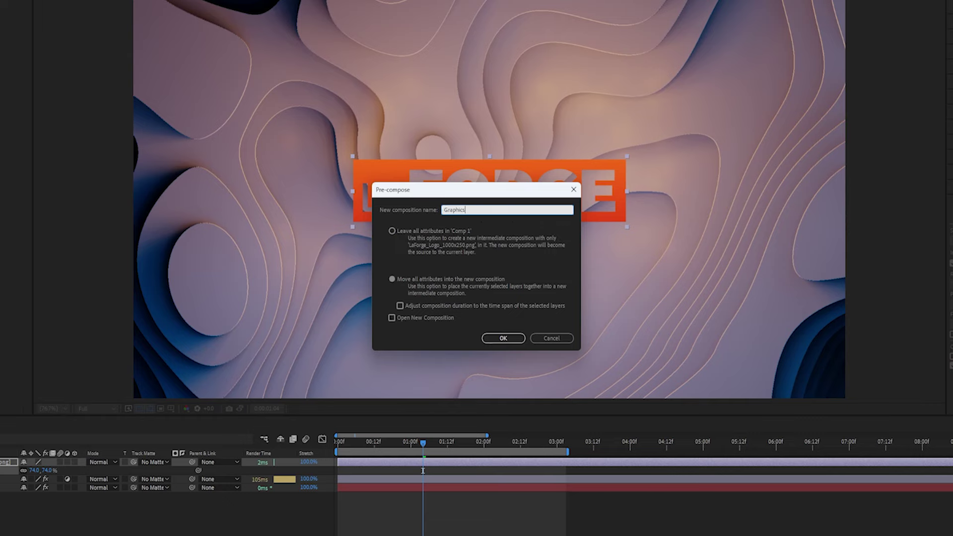
pyautogui.press('Return')
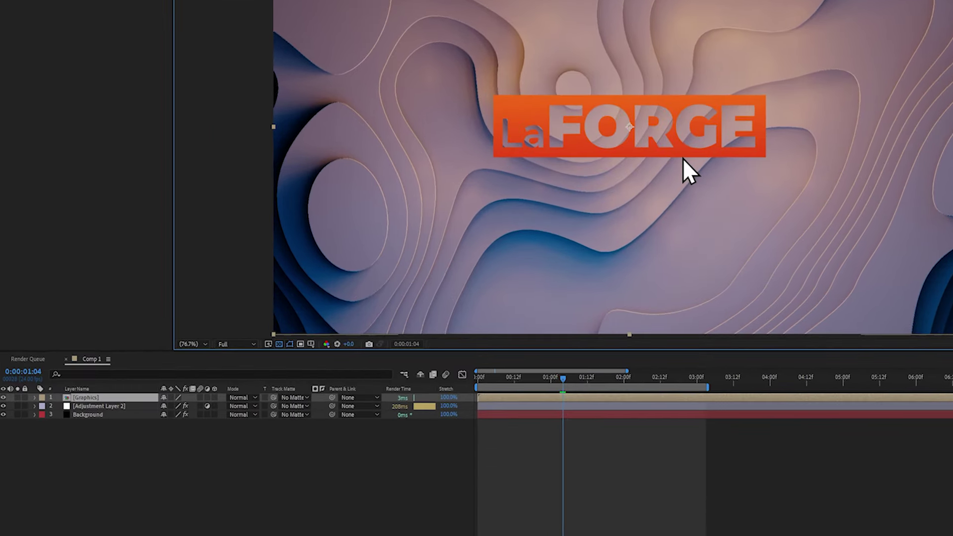
# Duplicate the Graphics layer and set the top copy's blend mode to Screen
pyautogui.hotkey('ctrl', 'd')
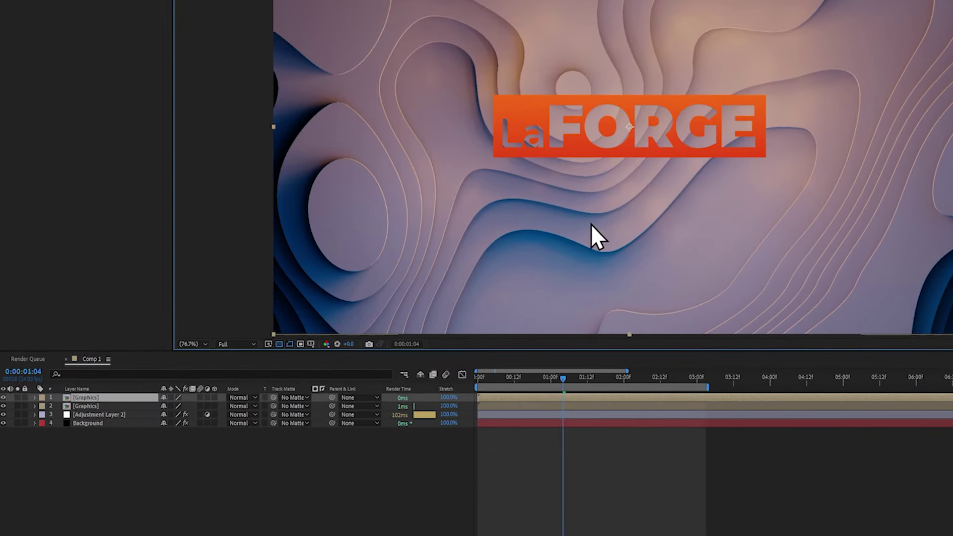
pyautogui.click(238, 398)
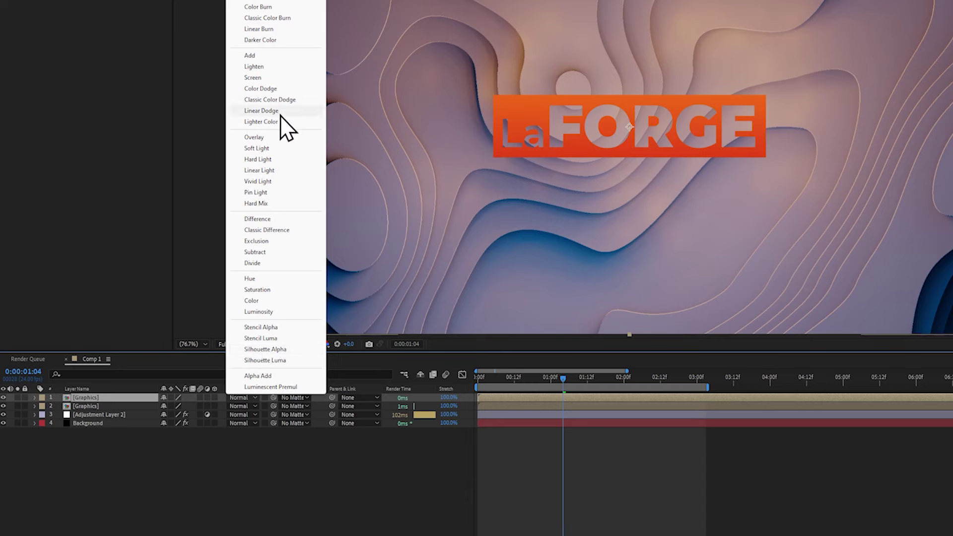
pyautogui.click(253, 78)
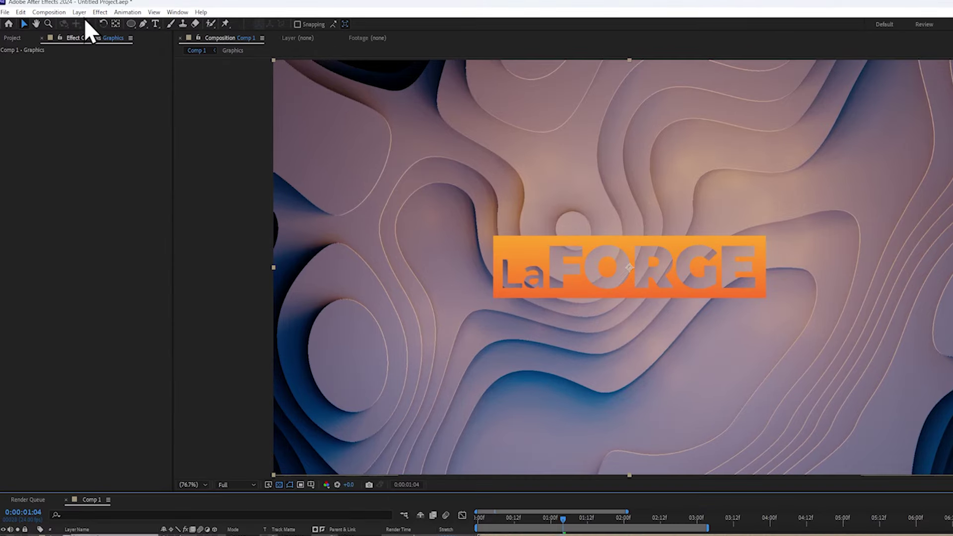
# Add Adjustment Layer 3 and move it below both Graphics layers
pyautogui.click(63, 13)
pyautogui.moveTo(89, 24)
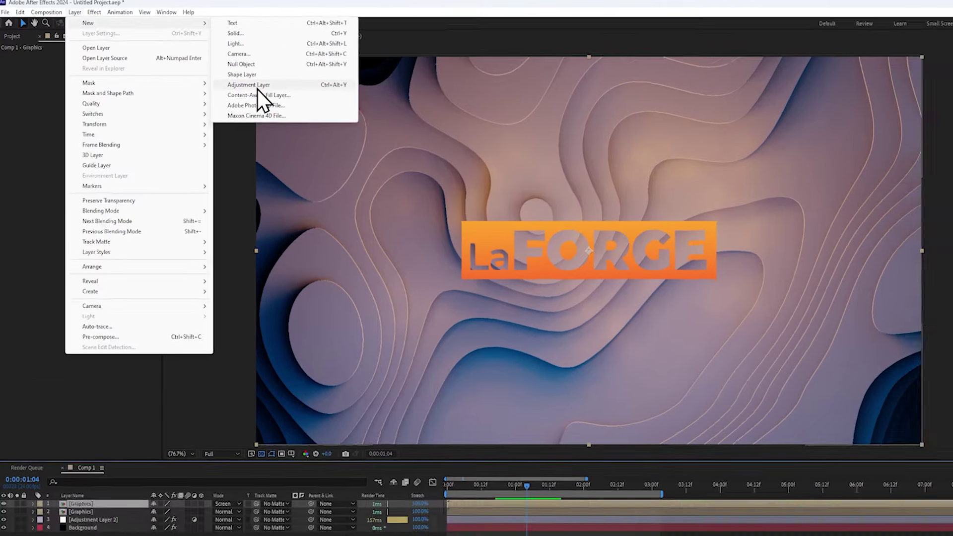
pyautogui.click(254, 86)
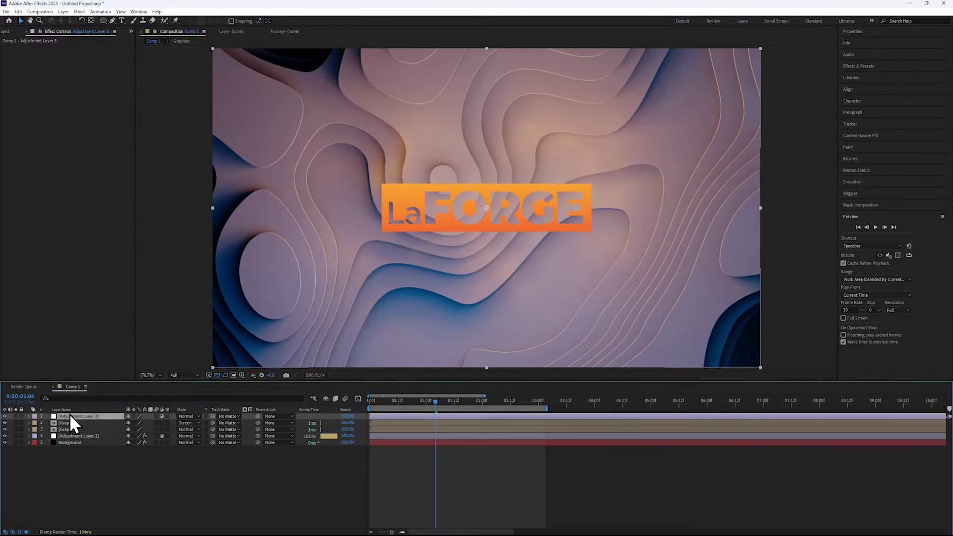
pyautogui.moveTo(70, 416); pyautogui.dragTo(73, 432)
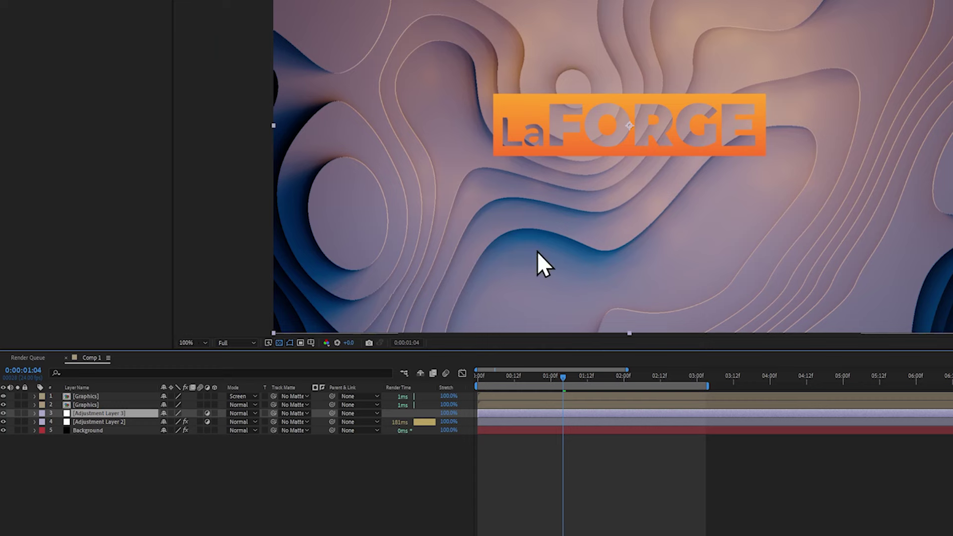
pyautogui.scroll(1, 585, 235)
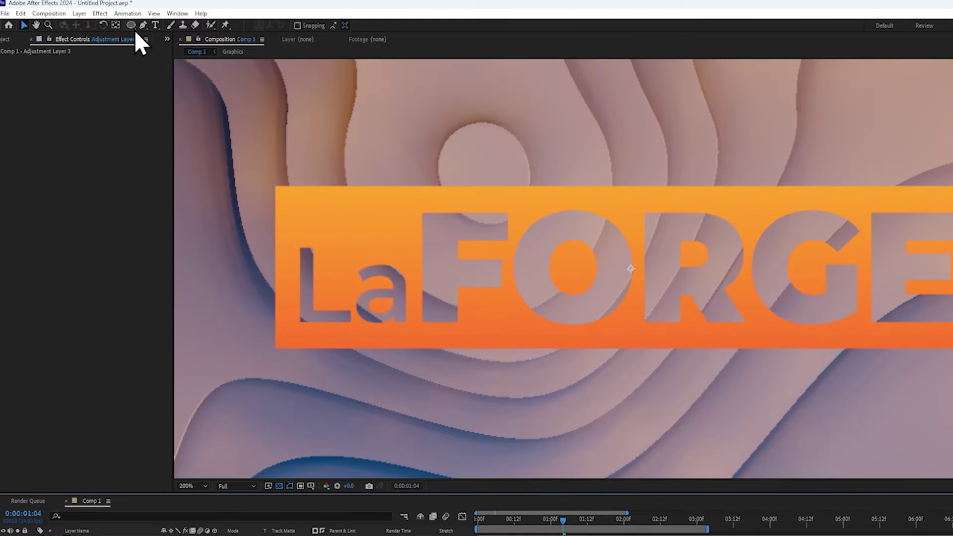
pyautogui.click(133, 26)
pyautogui.click(174, 34)
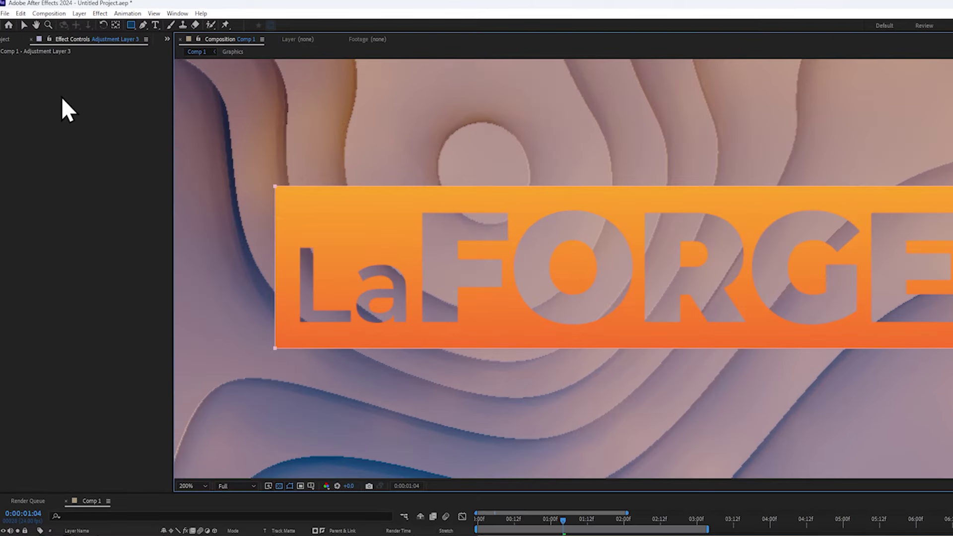
# Add a Curves effect bowed downward to darken the terrain
pyautogui.rightClick(62, 98)
pyautogui.moveTo(121, 221)
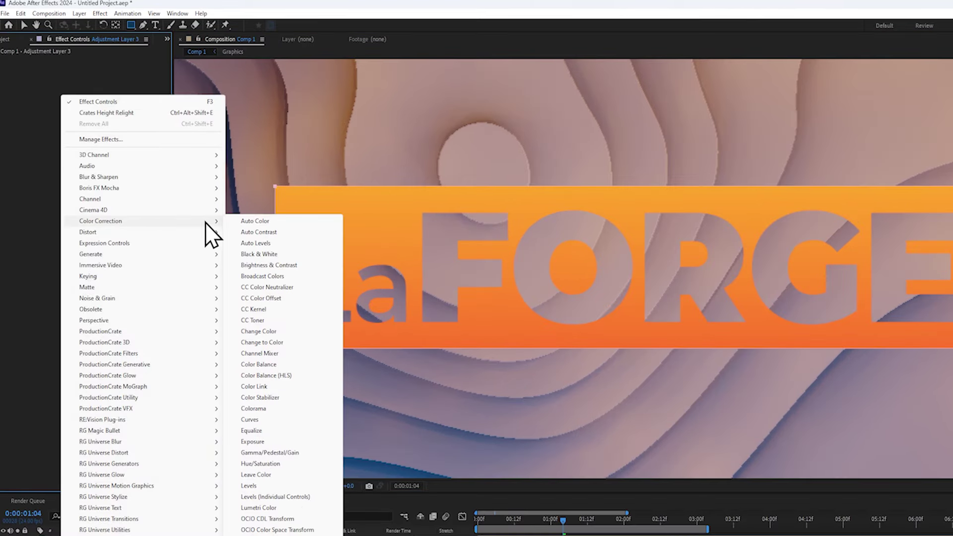
pyautogui.click(252, 419)
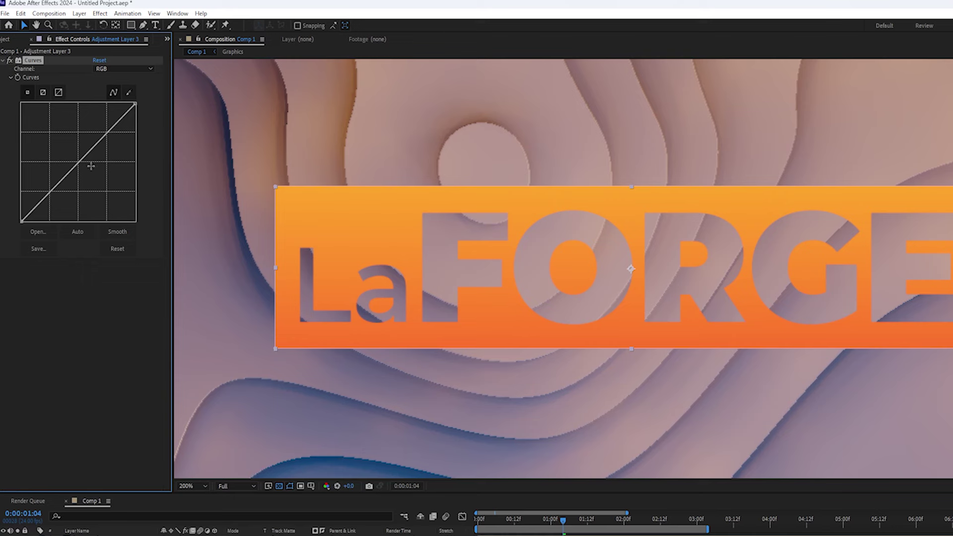
pyautogui.moveTo(79, 162); pyautogui.dragTo(99, 181)
pyautogui.hotkey('shift', '/')
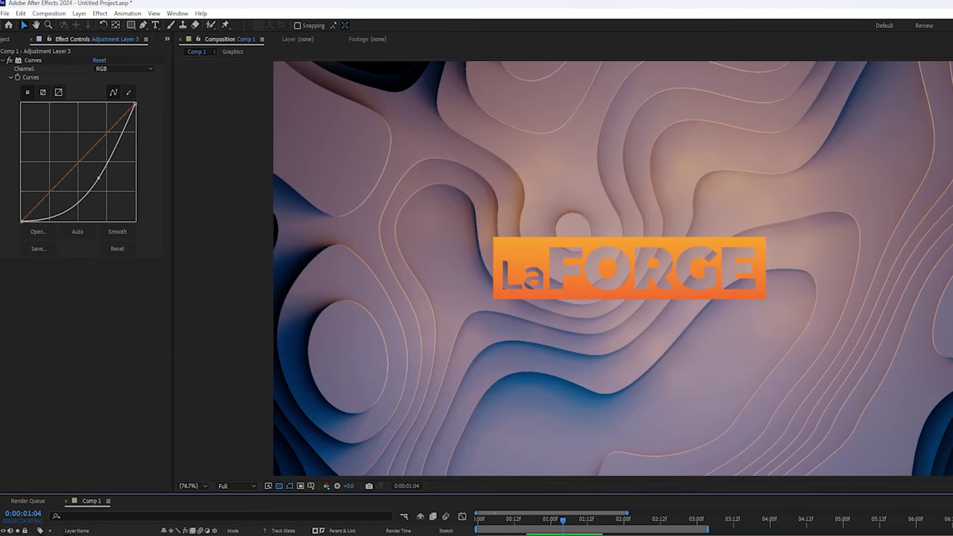
# Add Fast Box Blur with a radius of about 8
pyautogui.rightClick(80, 279)
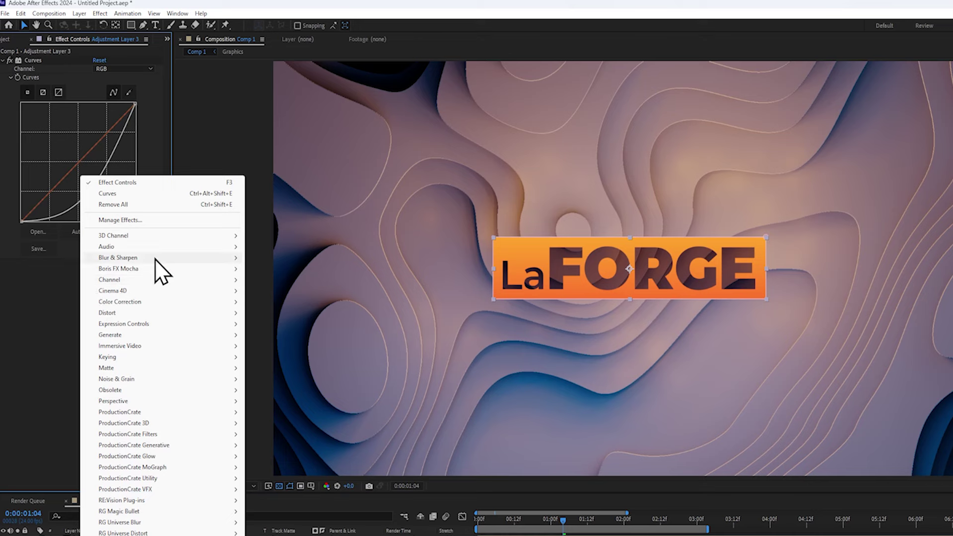
pyautogui.moveTo(159, 258)
pyautogui.click(273, 368)
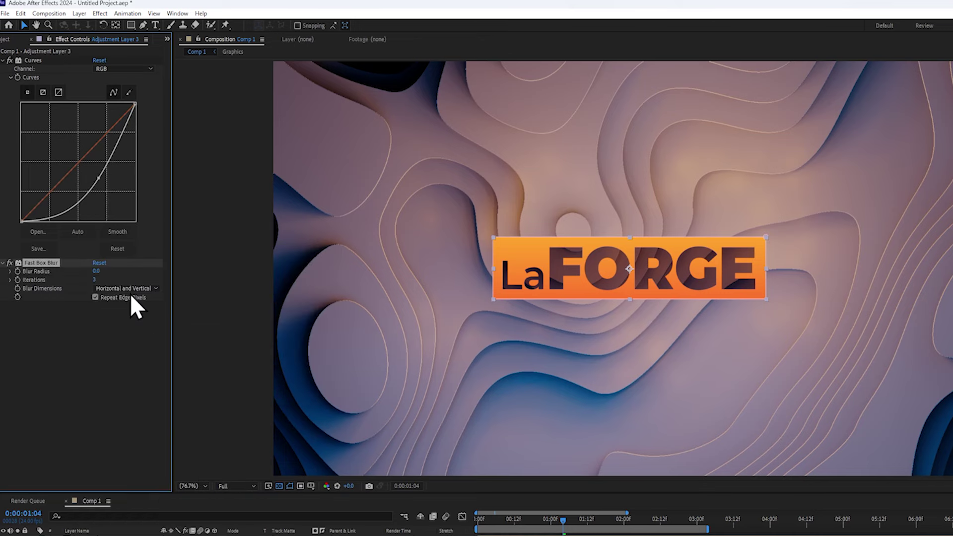
pyautogui.hotkey('shift', '/')
pyautogui.moveTo(97, 271); pyautogui.dragTo(101, 271)
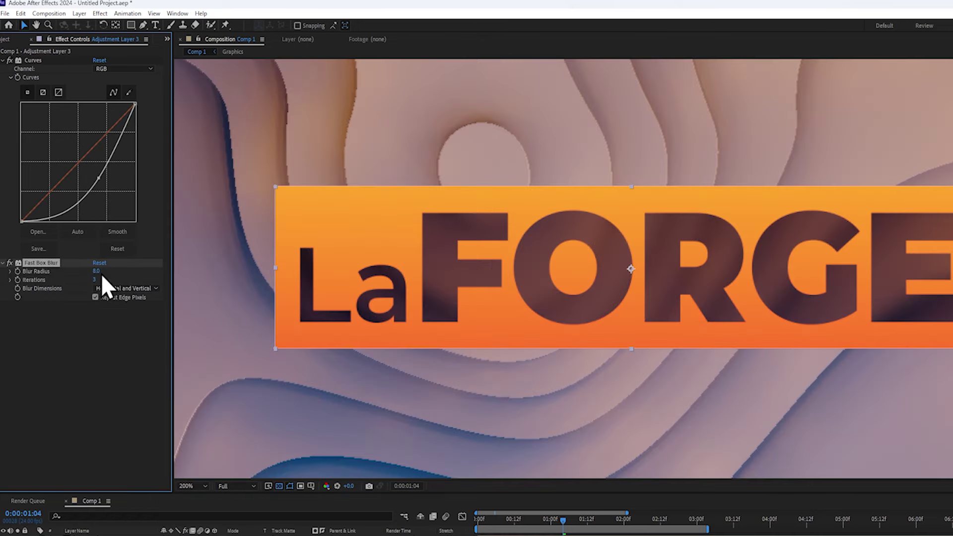
pyautogui.hotkey('shift', '/')
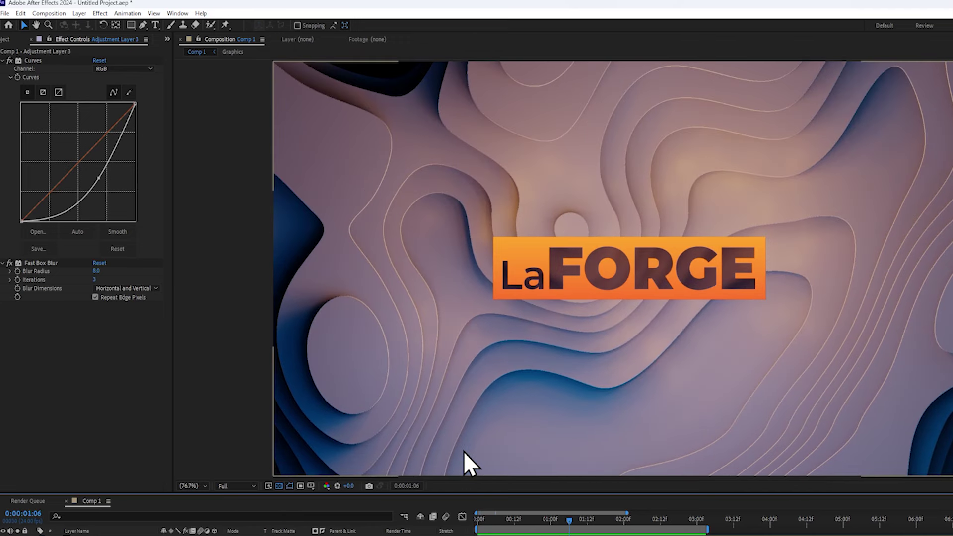
pyautogui.click(464, 451)
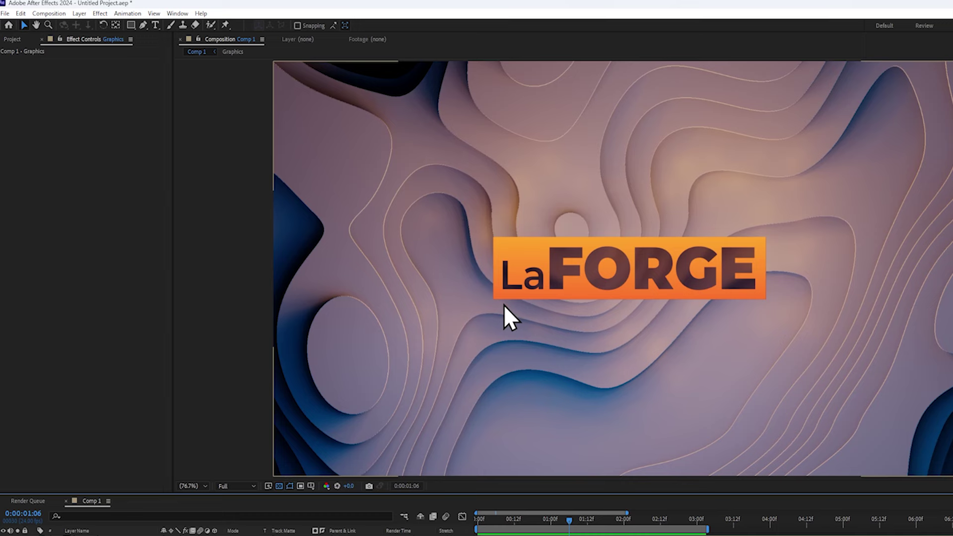
# Create a new solid layer named GraphicsMask
pyautogui.click(79, 14)
pyautogui.moveTo(91, 27)
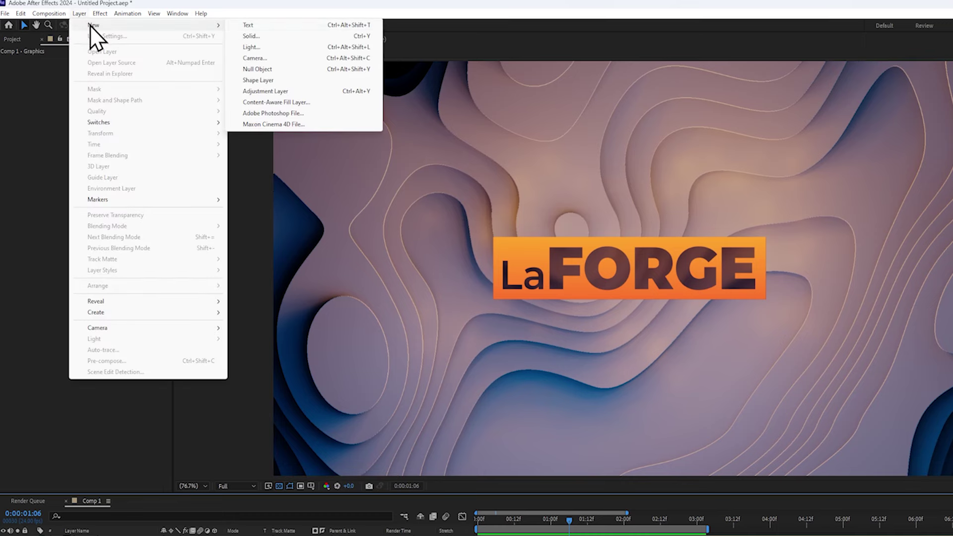
pyautogui.click(268, 37)
pyautogui.write('GraphicsM')
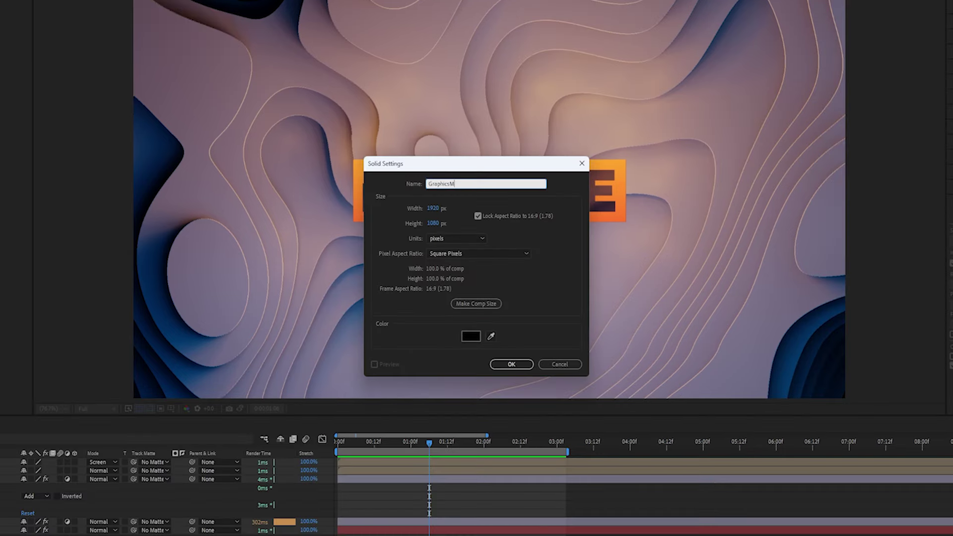
pyautogui.write('ask')
pyautogui.press('Return')
# Add Set Matte taking Luminance from Background's Effects & Masks, and solo GraphicsMask
pyautogui.rightClick(64, 84)
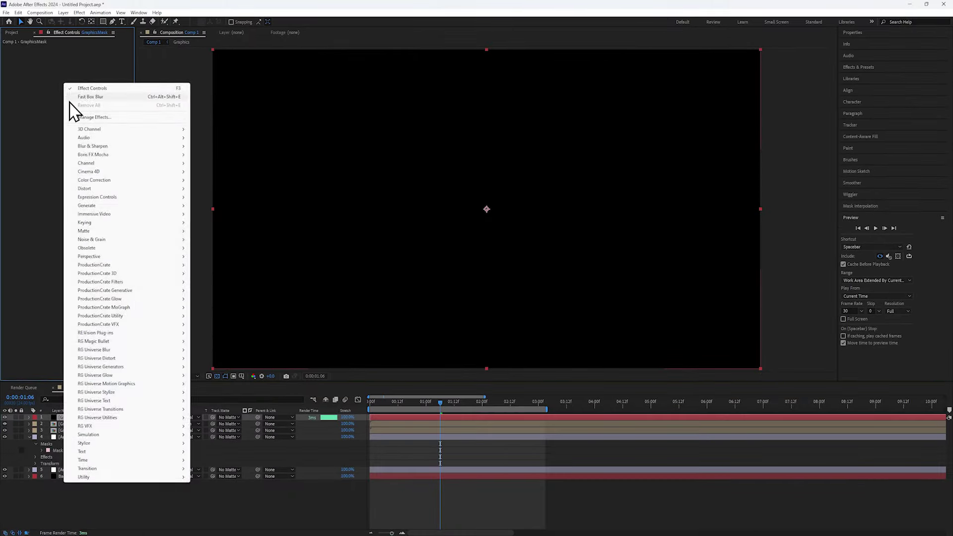
pyautogui.moveTo(87, 164)
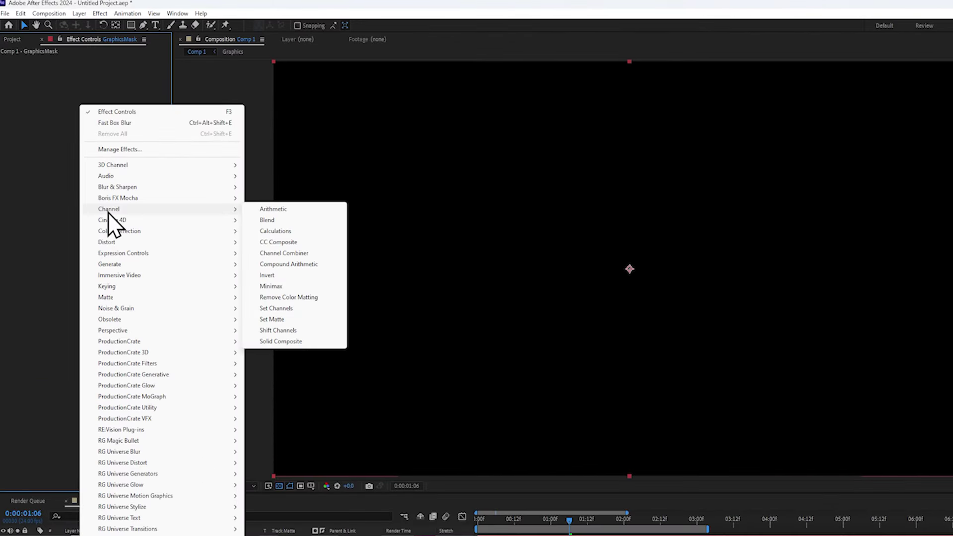
pyautogui.click(273, 320)
pyautogui.click(114, 70)
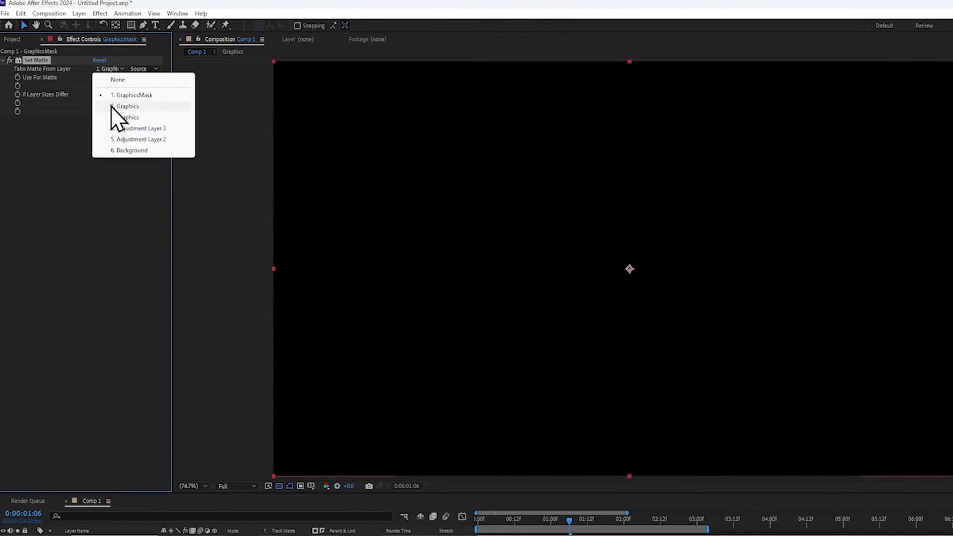
pyautogui.click(126, 151)
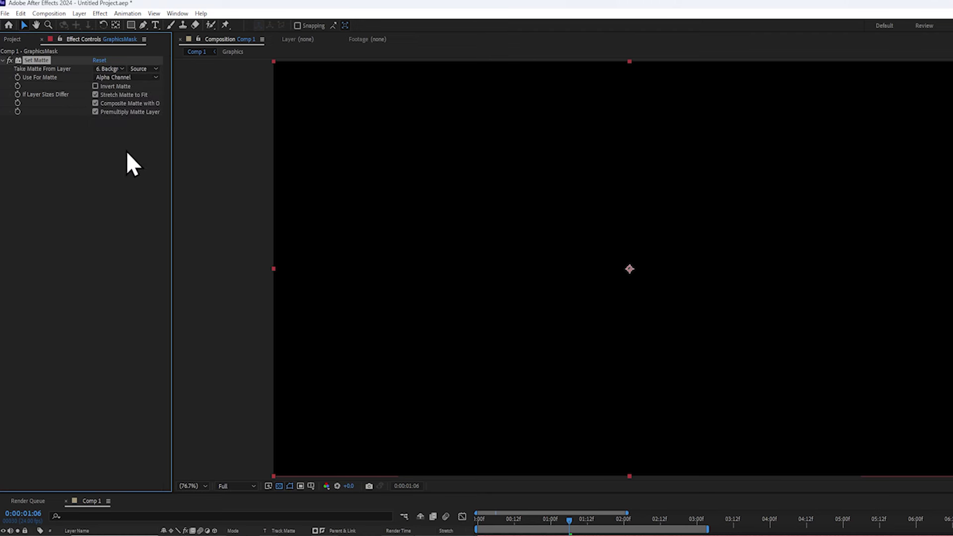
pyautogui.click(150, 70)
pyautogui.click(159, 105)
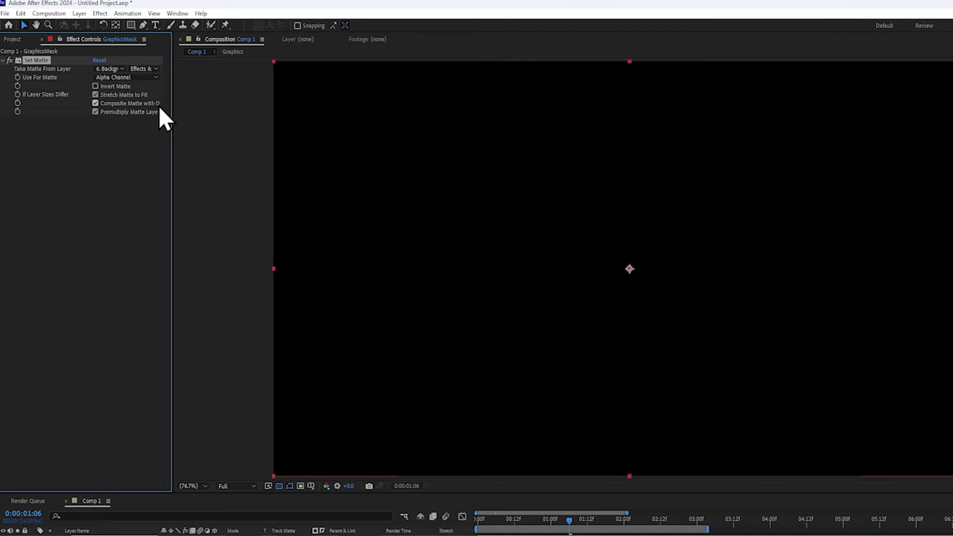
pyautogui.click(132, 81)
pyautogui.click(119, 132)
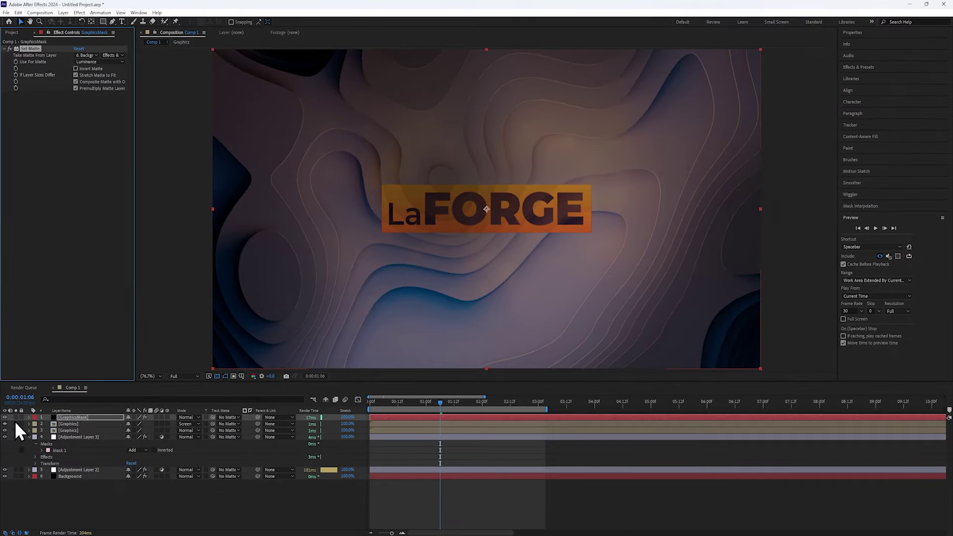
pyautogui.click(15, 418)
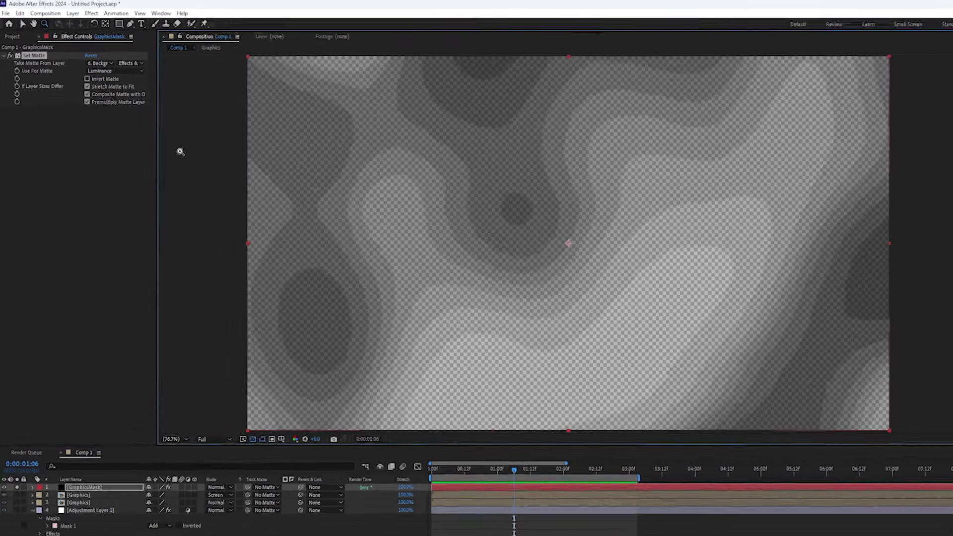
# Add Levels on Alpha with Input White 19532.3 and Input Black 19018.3, then unsolo GraphicsMask
pyautogui.rightClick(67, 102)
pyautogui.moveTo(128, 256)
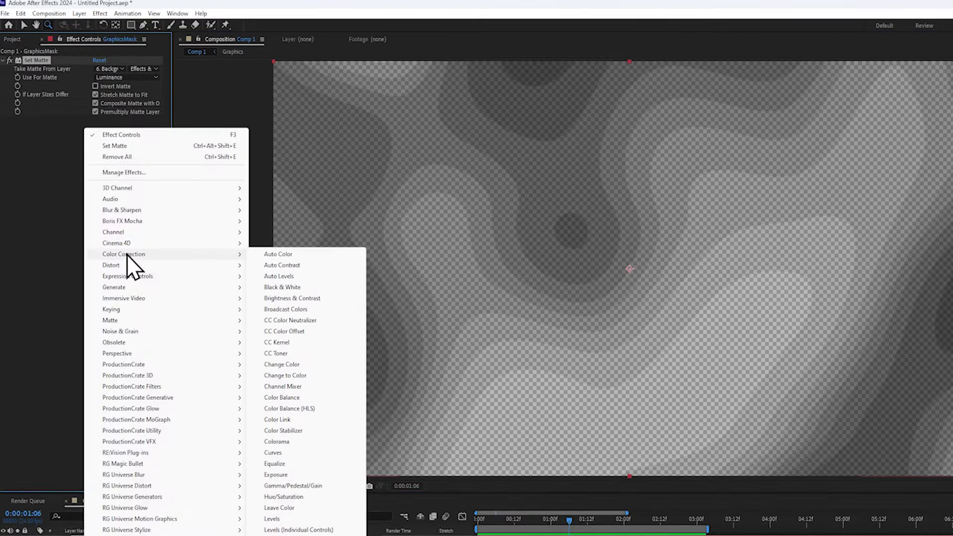
pyautogui.click(278, 518)
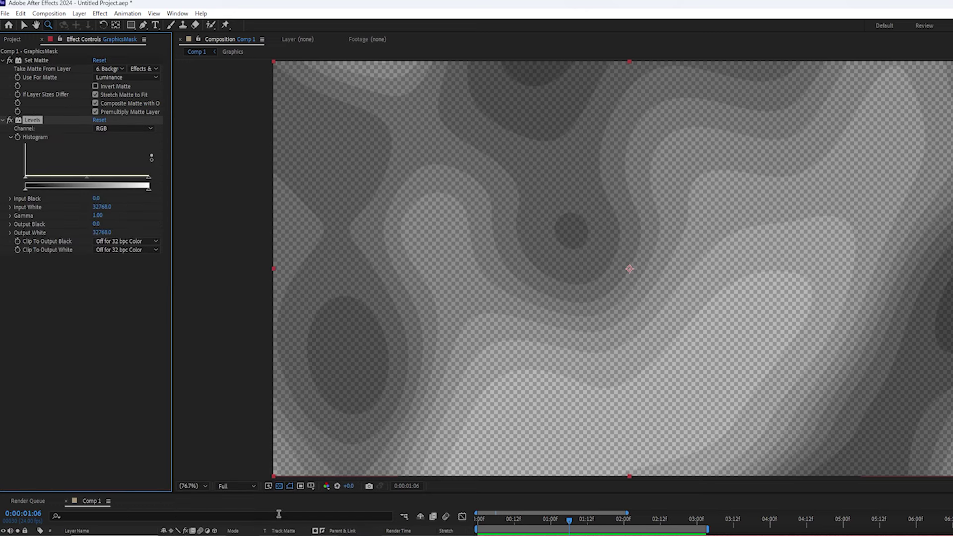
pyautogui.click(109, 129)
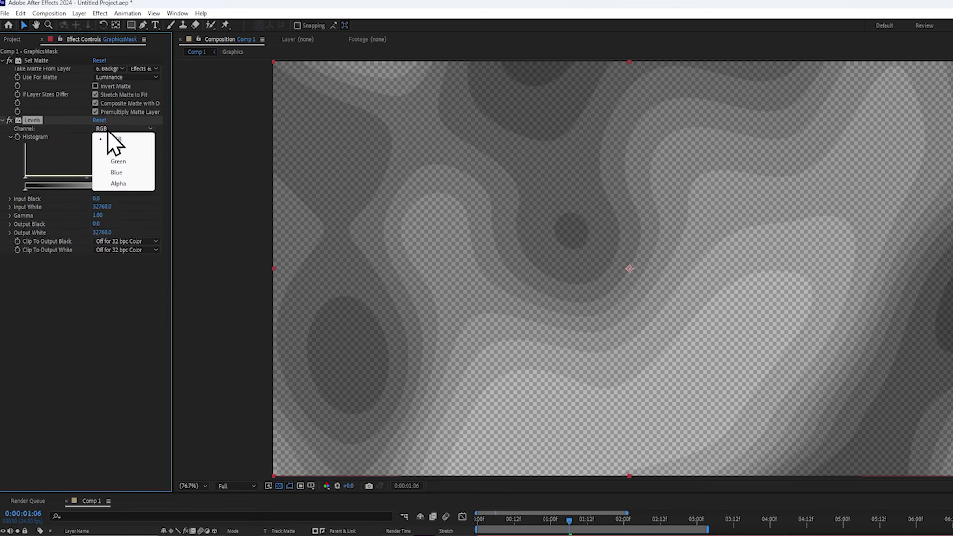
pyautogui.click(116, 183)
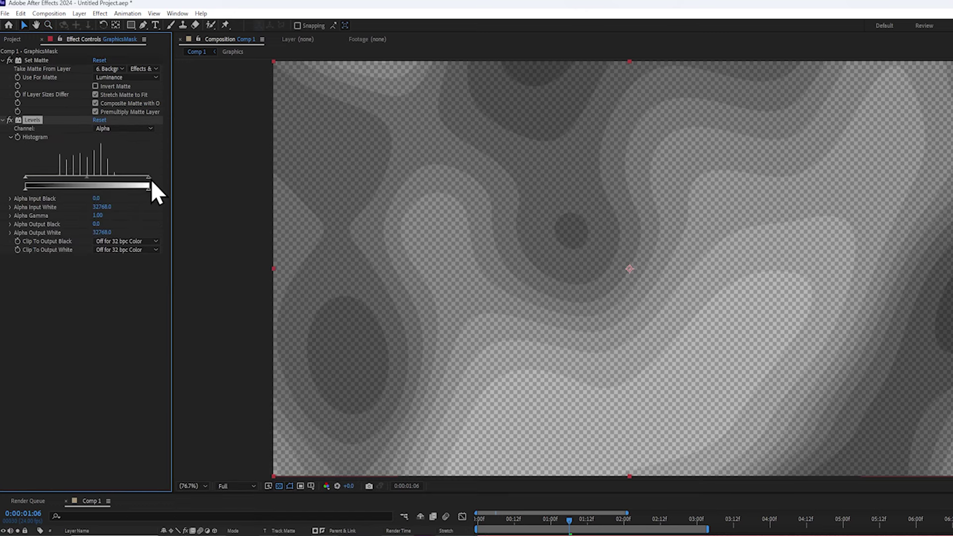
pyautogui.moveTo(150, 180); pyautogui.dragTo(99, 177)
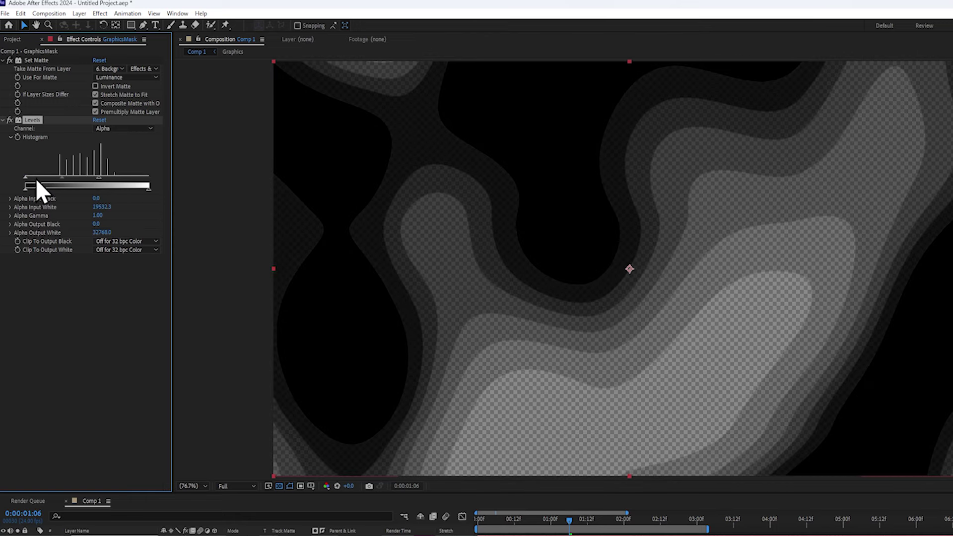
pyautogui.moveTo(26, 178); pyautogui.dragTo(97, 182)
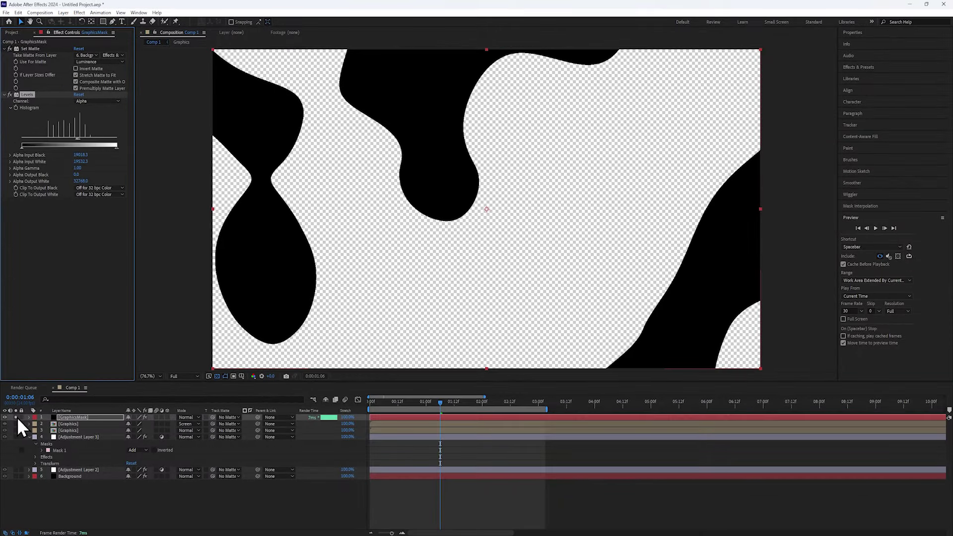
pyautogui.click(17, 418)
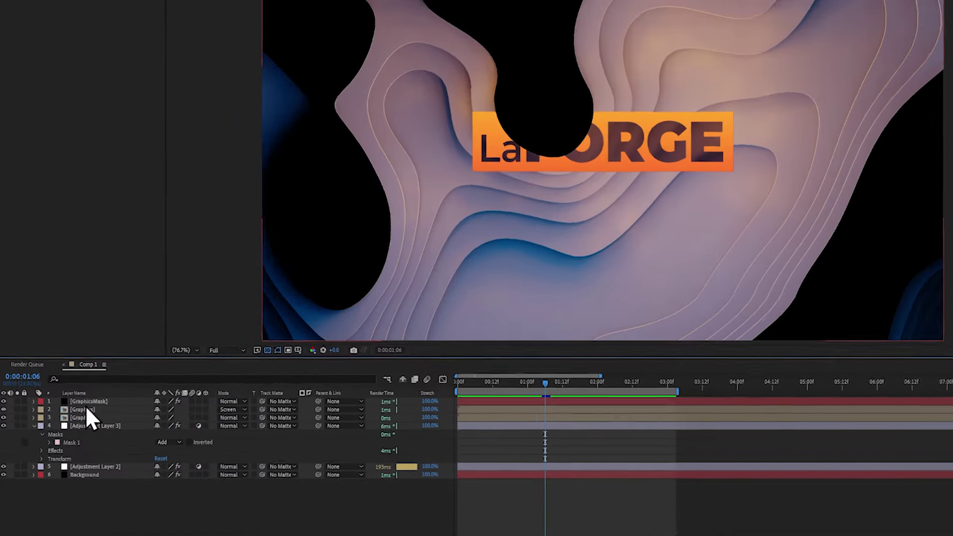
# Set GraphicsMask as the track matte for both Graphics layers and Adjustment Layer 3
pyautogui.click(65, 423)
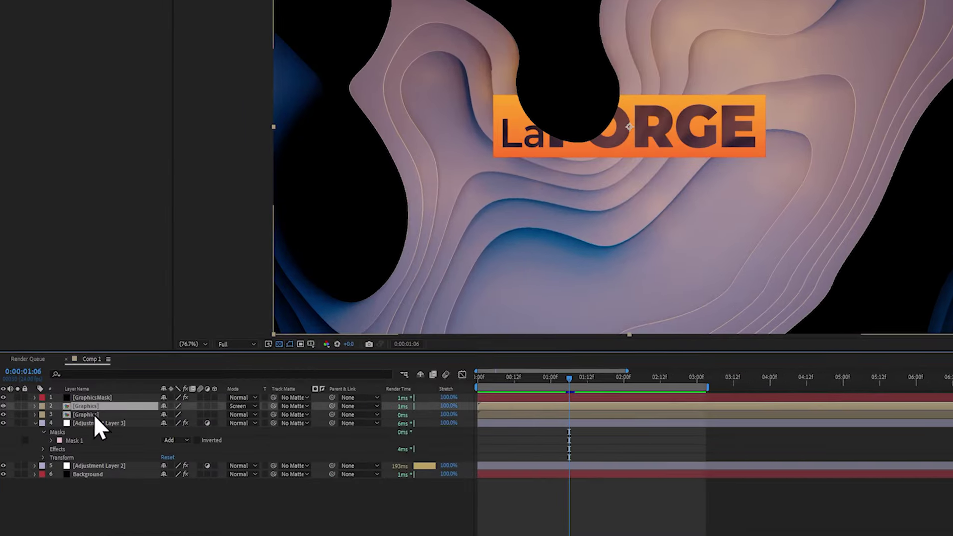
pyautogui.keyDown('shift'); pyautogui.click(94, 415); pyautogui.keyUp('shift')
pyautogui.keyDown('shift'); pyautogui.click(100, 424); pyautogui.keyUp('shift')
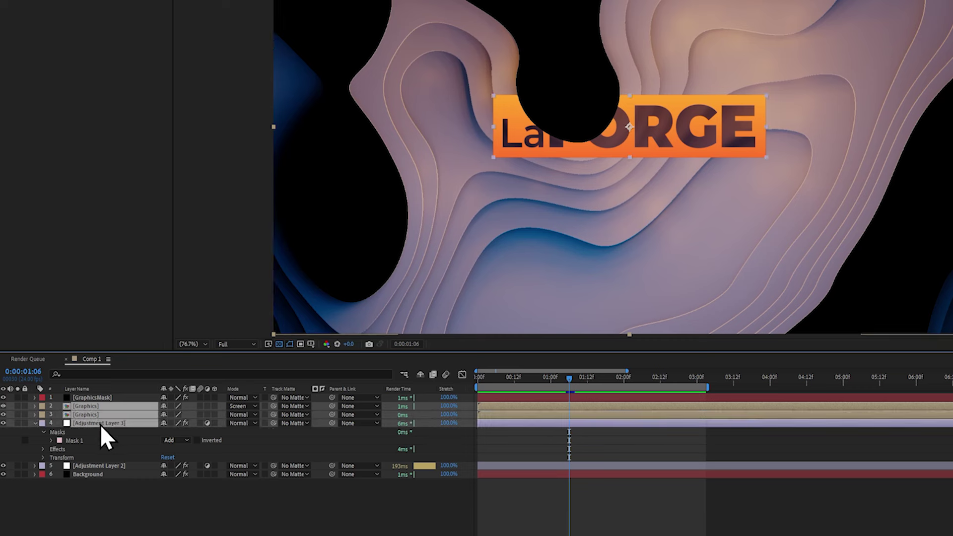
pyautogui.moveTo(274, 406); pyautogui.dragTo(112, 401)
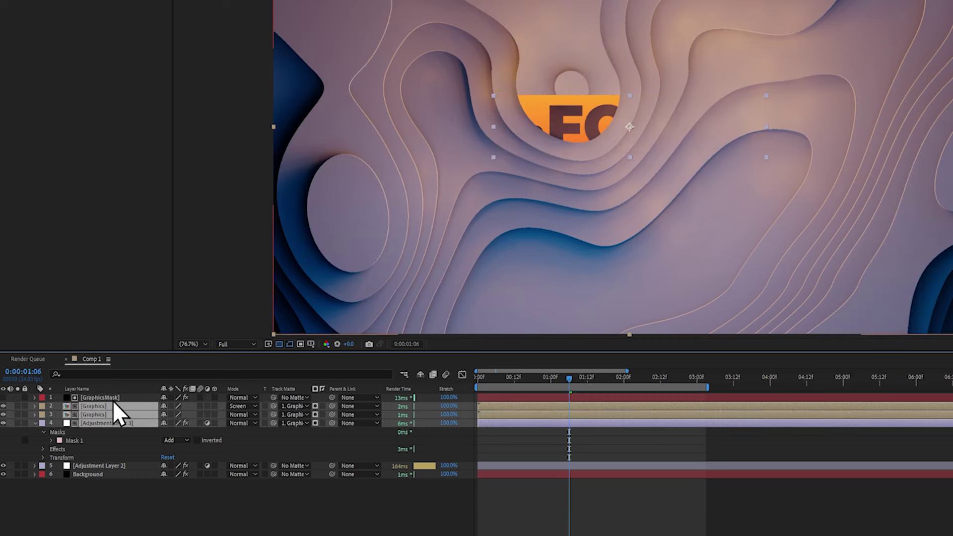
pyautogui.scroll(3, 629, 127)
pyautogui.press(',')
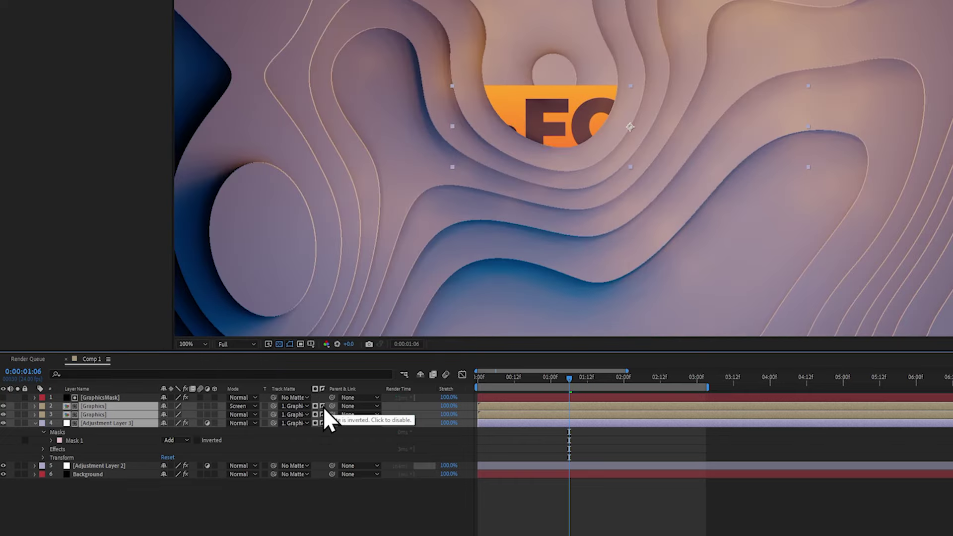
# Invert the track matte and scrub the timeline to check the result
pyautogui.click(323, 406)
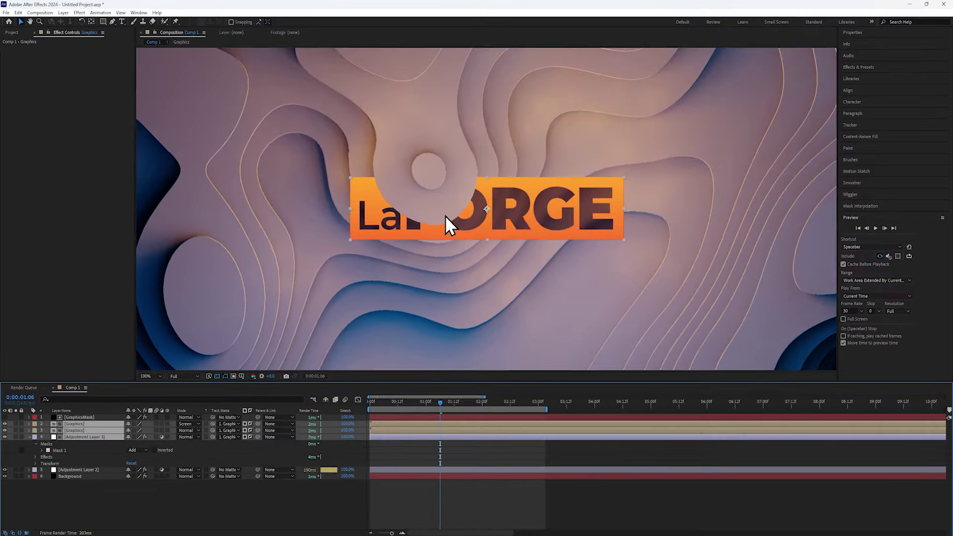
pyautogui.hotkey('shift', '/')
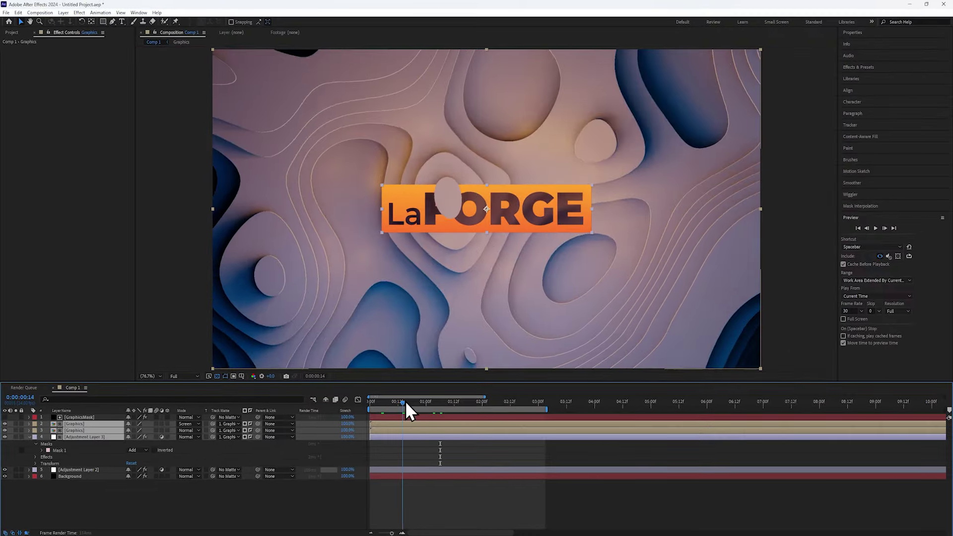
pyautogui.moveTo(524, 375); pyautogui.dragTo(676, 384)
pyautogui.moveTo(522, 407); pyautogui.dragTo(458, 403)
# Select the terrain relight adjustment layer and make its Light 1 colour red
pyautogui.click(435, 495)
pyautogui.click(434, 469)
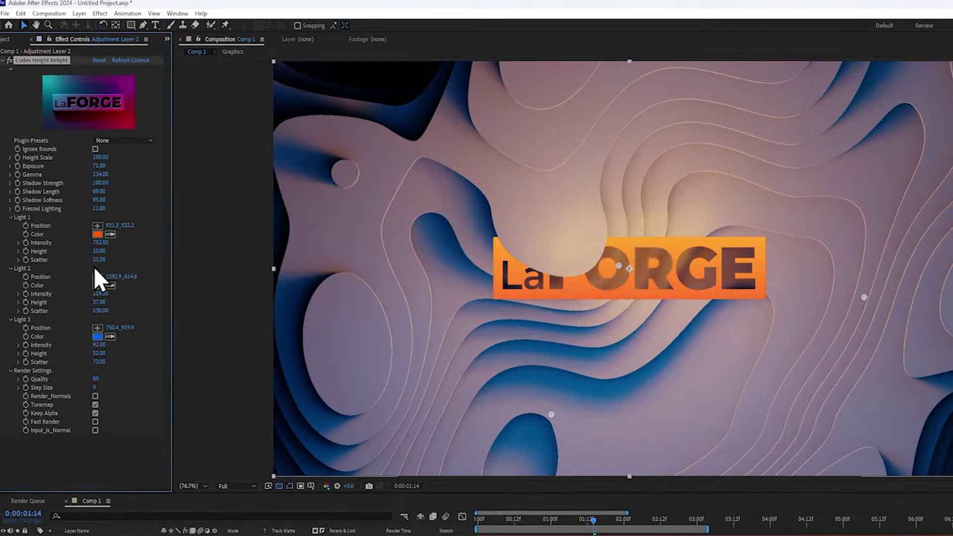
pyautogui.click(77, 182)
pyautogui.moveTo(652, 399); pyautogui.dragTo(655, 409)
pyautogui.press('Return')
# Make Light 2 light blue with scatter around 180, then preview the relit terrain
pyautogui.click(97, 285)
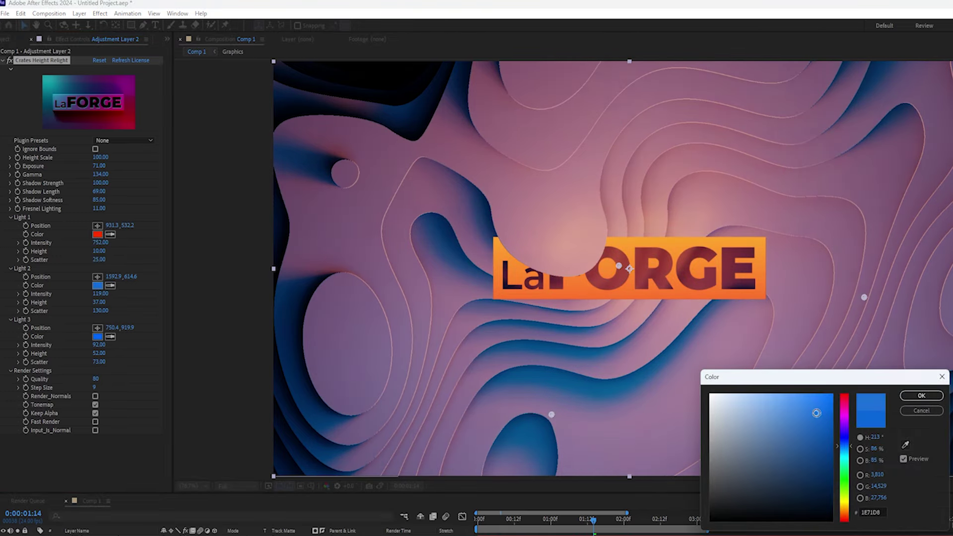
pyautogui.click(789, 407)
pyautogui.press('Return')
pyautogui.moveTo(98, 310); pyautogui.dragTo(102, 306)
pyautogui.press('space')
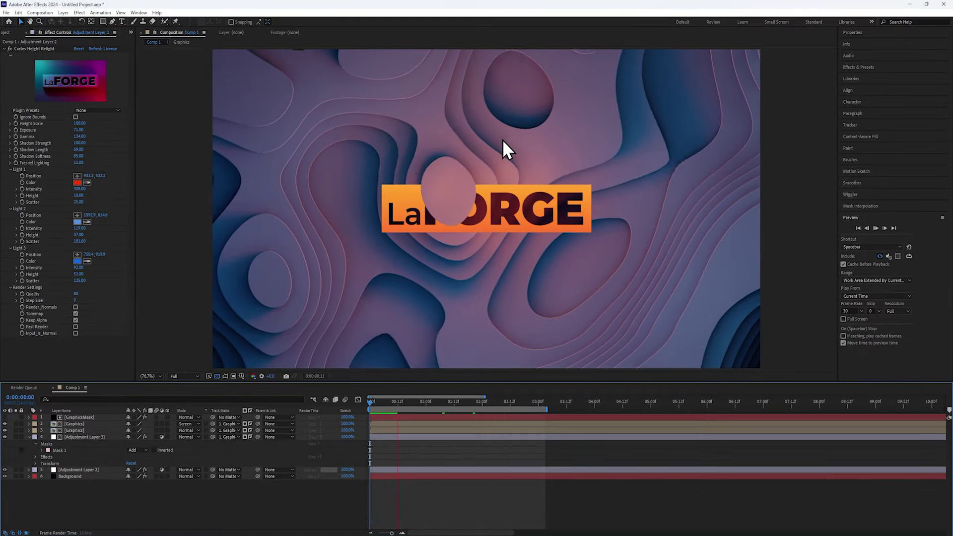
pyautogui.press('.')
pyautogui.press('.')
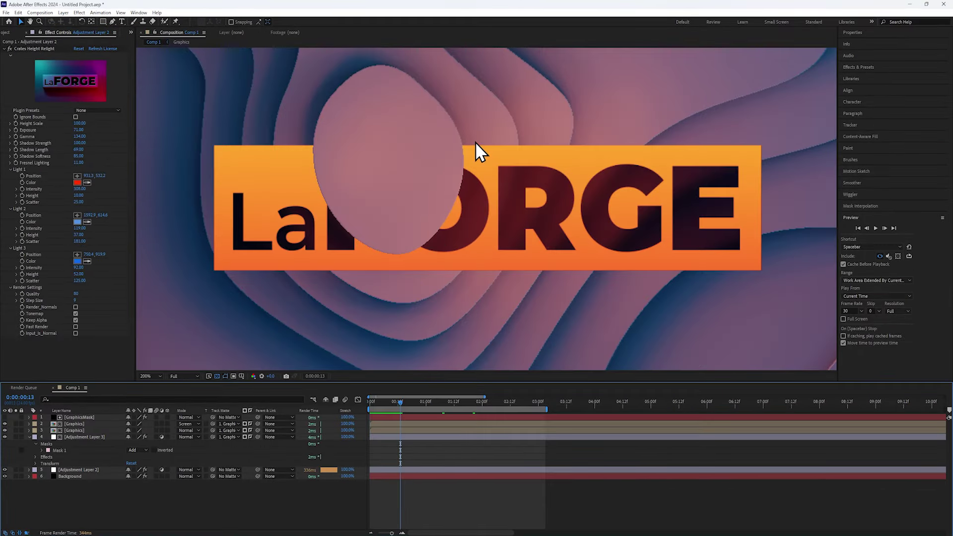
pyautogui.hotkey('shift', '/')
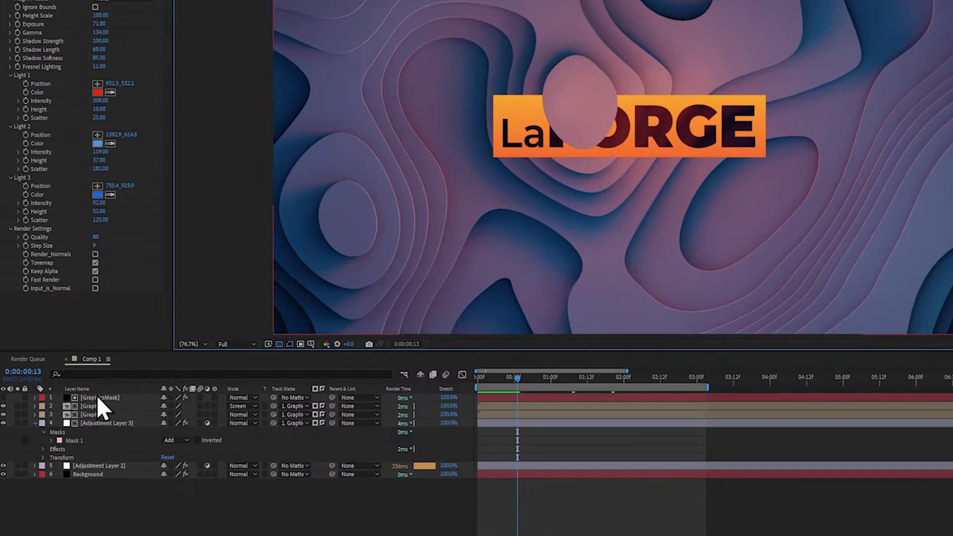
# Duplicate Graphics to the top of the stack as 'Intersection' with no track matte
pyautogui.click(71, 424)
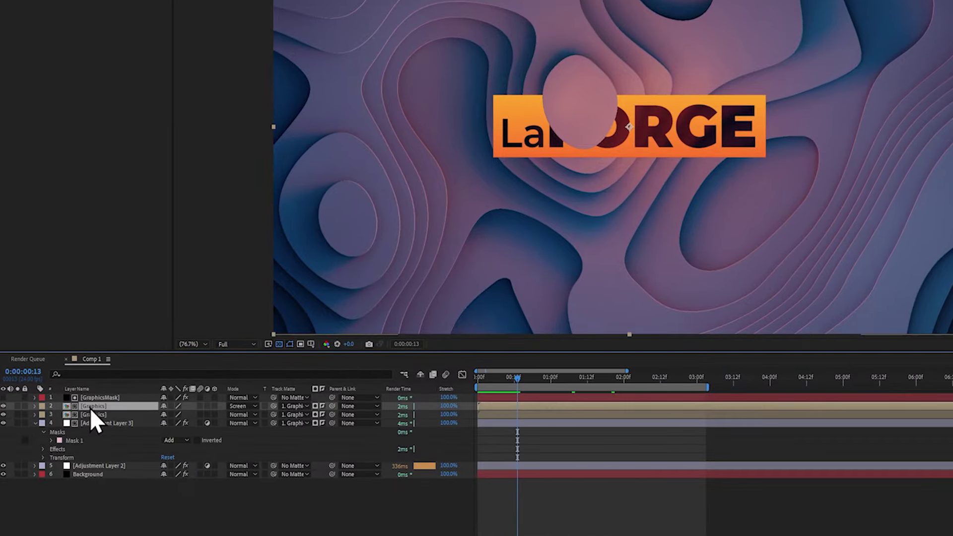
pyautogui.hotkey('ctrl', 'd')
pyautogui.hotkey('ctrl', ']')
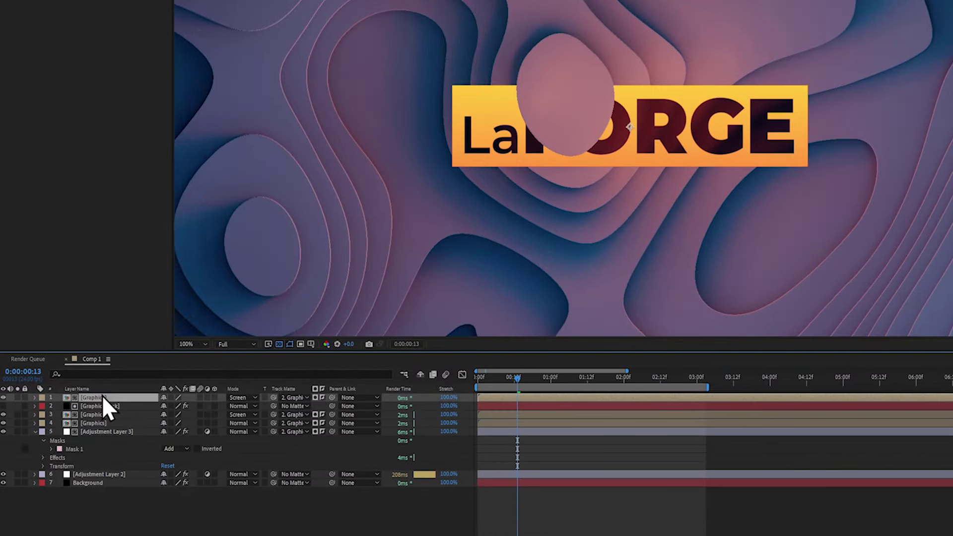
pyautogui.rightClick(102, 395)
pyautogui.click(157, 365)
pyautogui.write('Intersection')
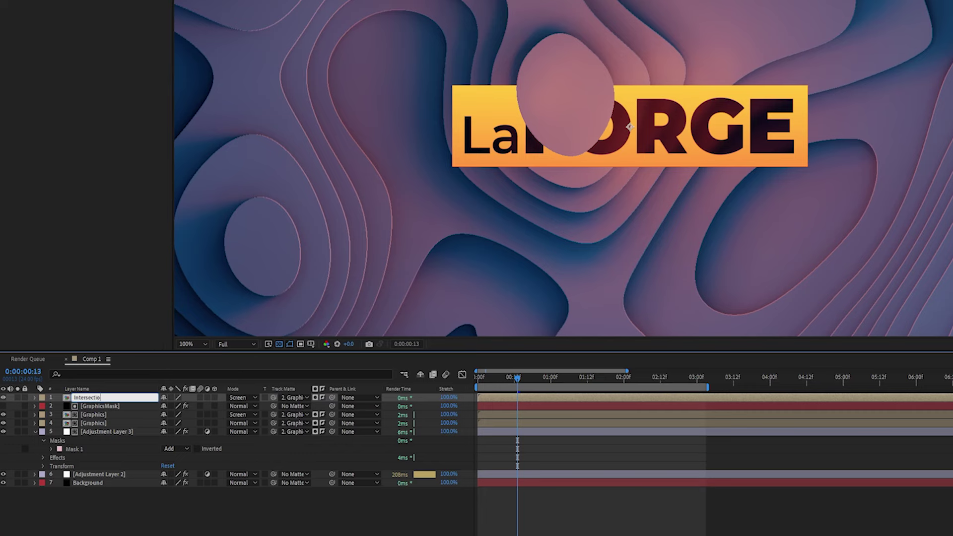
pyautogui.press('Return')
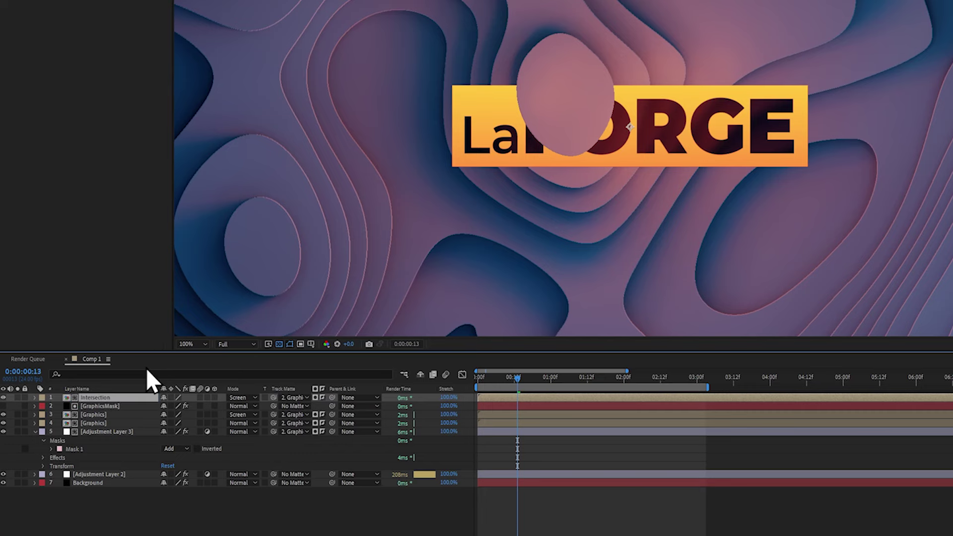
pyautogui.click(294, 399)
pyautogui.click(307, 411)
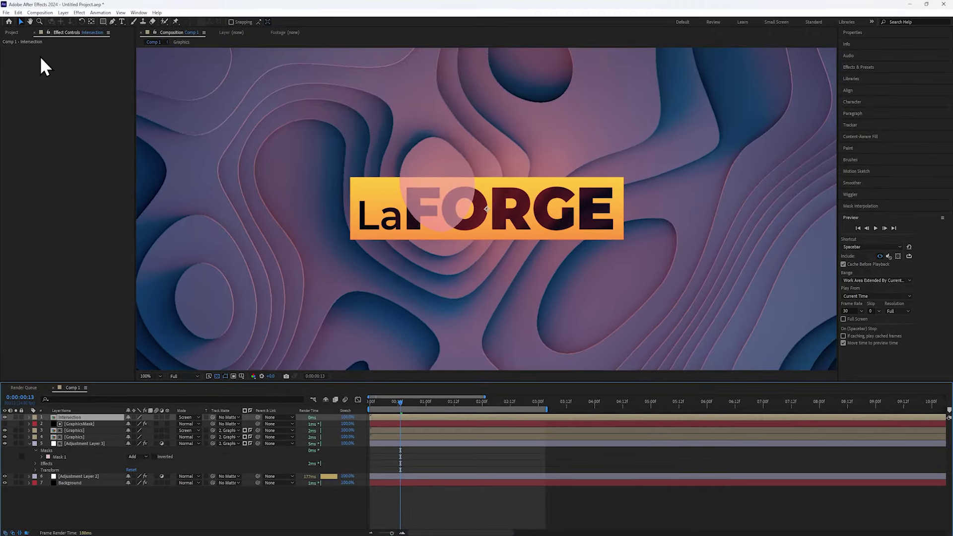
# Add Set Matte taking GraphicsMask's Effects & Masks, then solo Intersection at 200%
pyautogui.rightClick(40, 55)
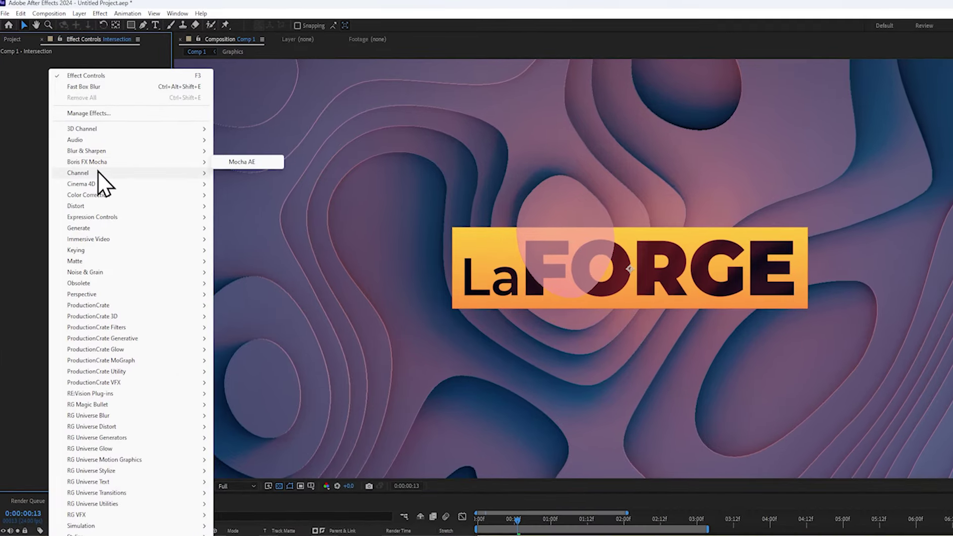
pyautogui.moveTo(99, 172)
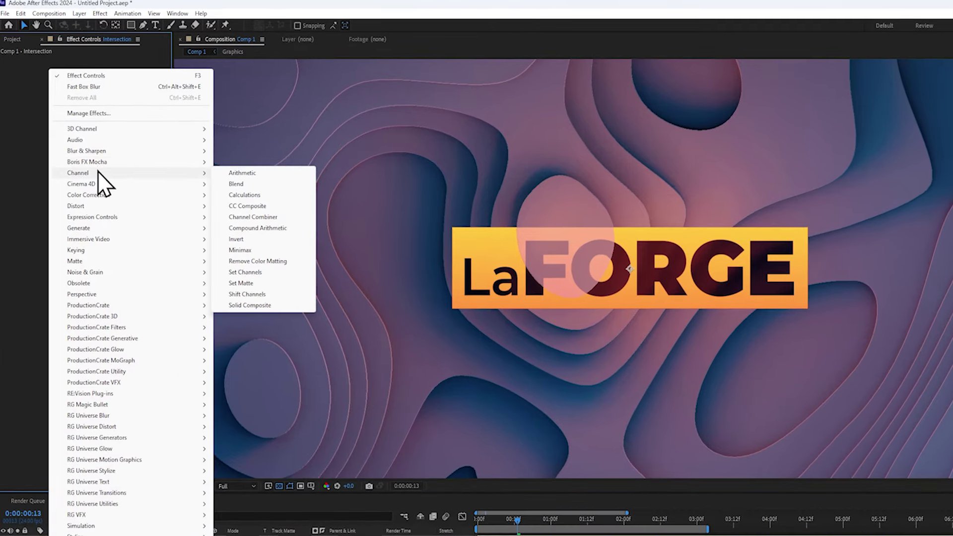
pyautogui.click(242, 283)
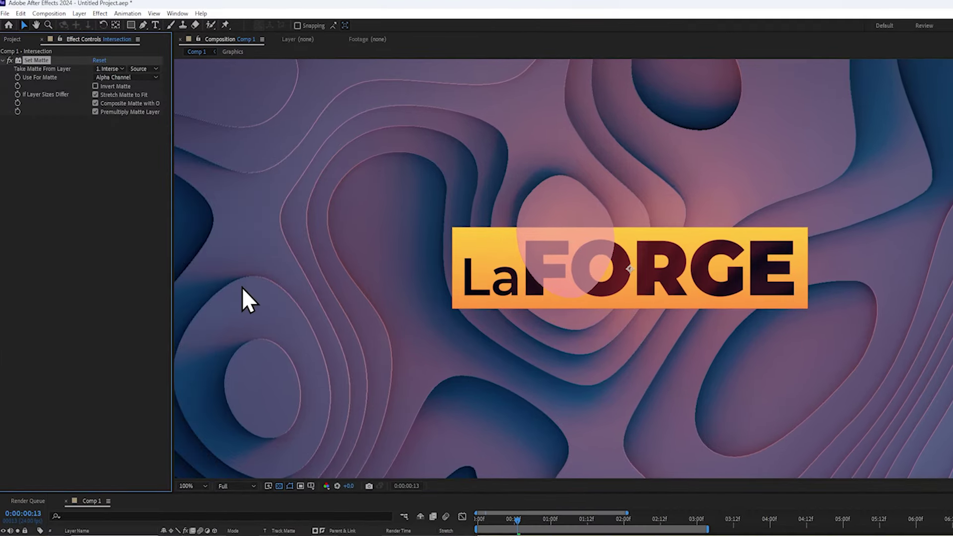
pyautogui.click(112, 72)
pyautogui.click(128, 106)
pyautogui.click(149, 71)
pyautogui.click(157, 101)
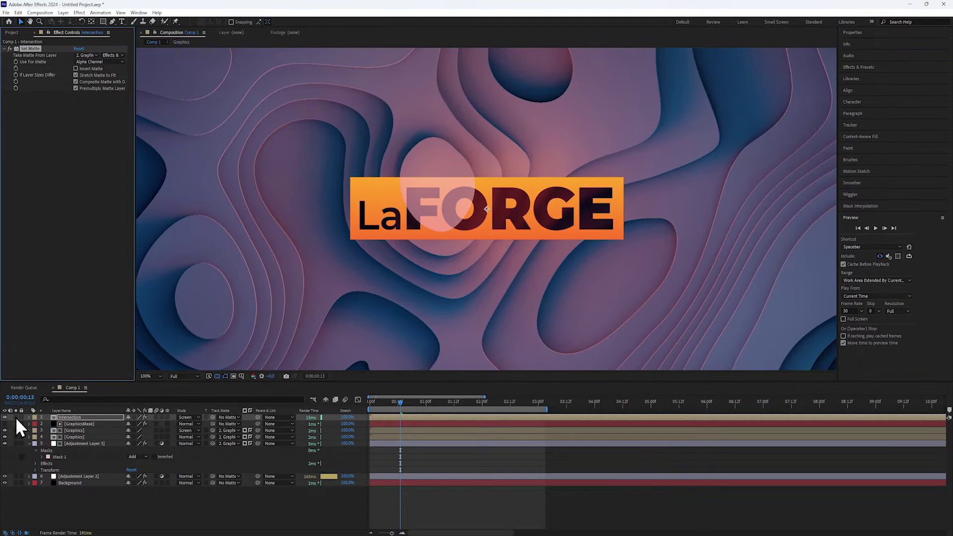
pyautogui.click(16, 416)
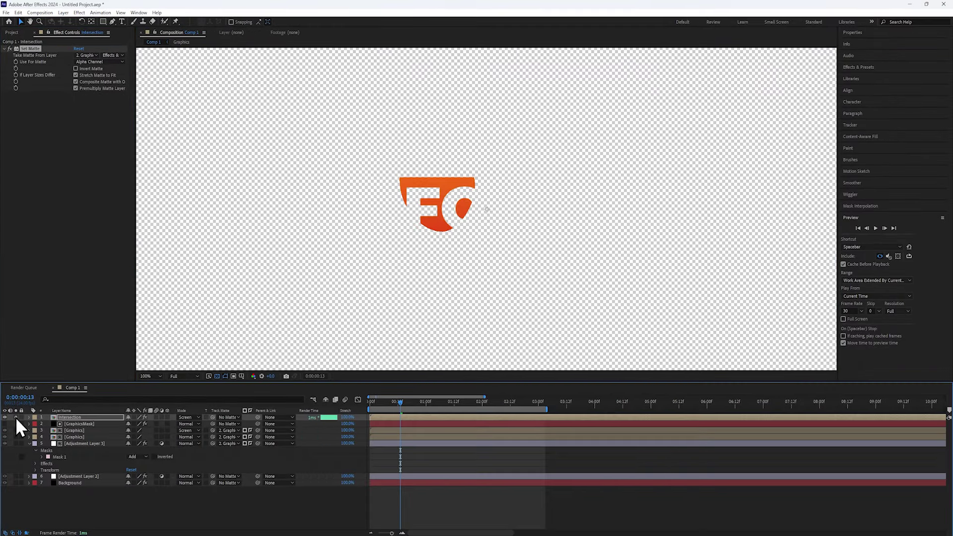
pyautogui.press('.')
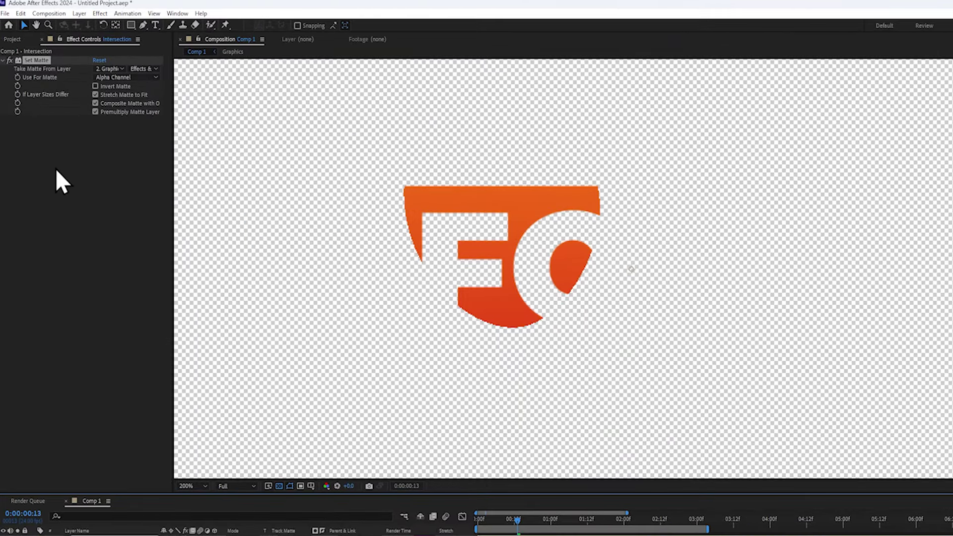
# Add a Fast Box Blur to Intersection with radius 4.1
pyautogui.rightClick(56, 170)
pyautogui.moveTo(100, 253)
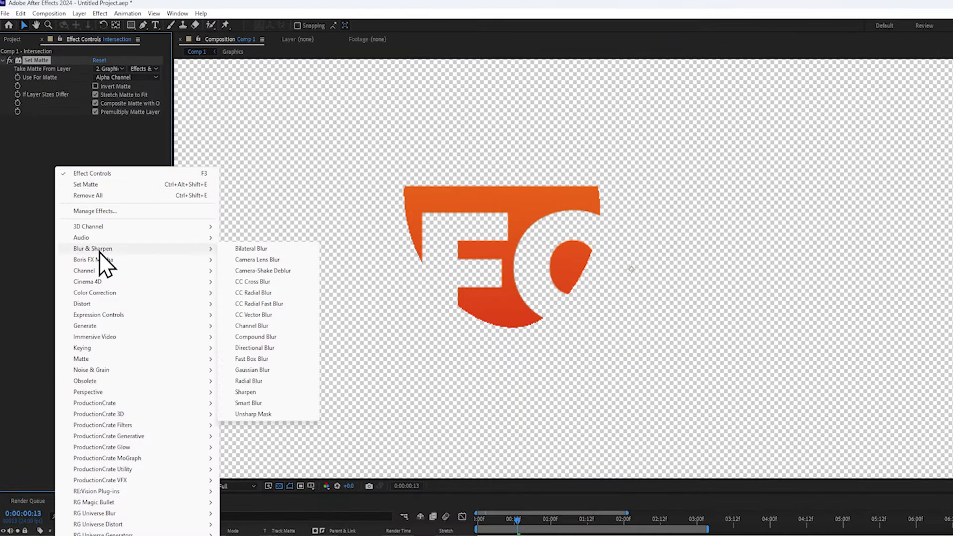
pyautogui.click(251, 359)
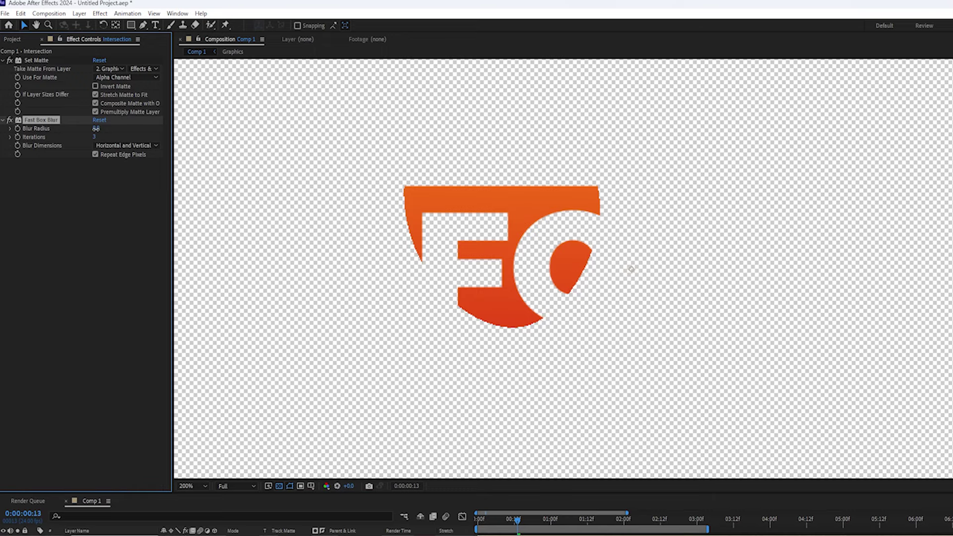
pyautogui.moveTo(96, 128); pyautogui.dragTo(116, 129)
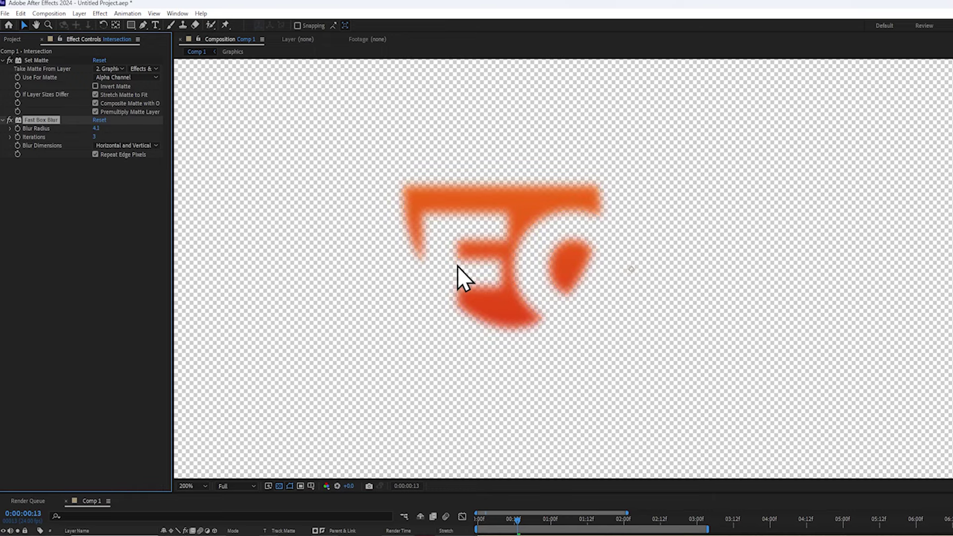
# Add Curves on the Alpha channel bent into an inverted-U arch, and scrub to check
pyautogui.scroll(2, 464, 273)
pyautogui.rightClick(62, 178)
pyautogui.moveTo(120, 303)
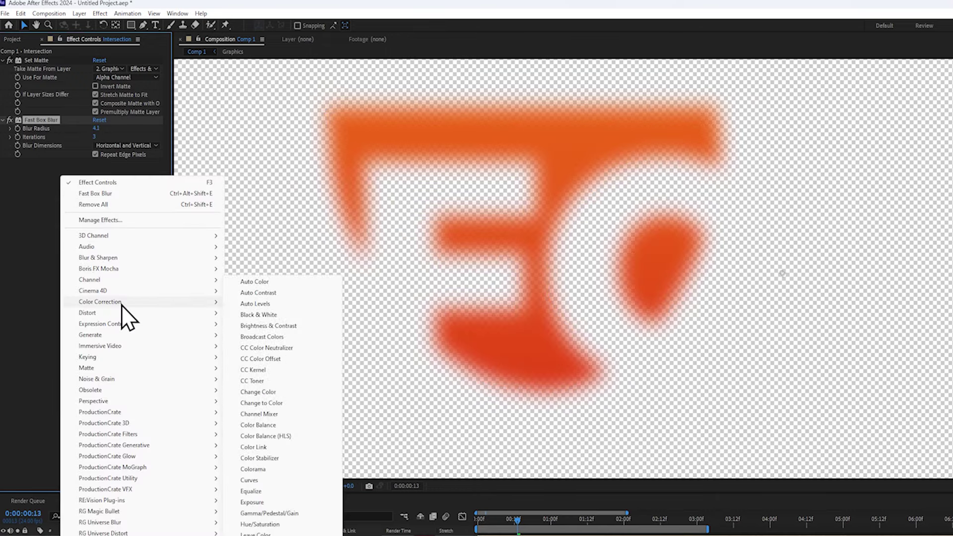
pyautogui.click(248, 480)
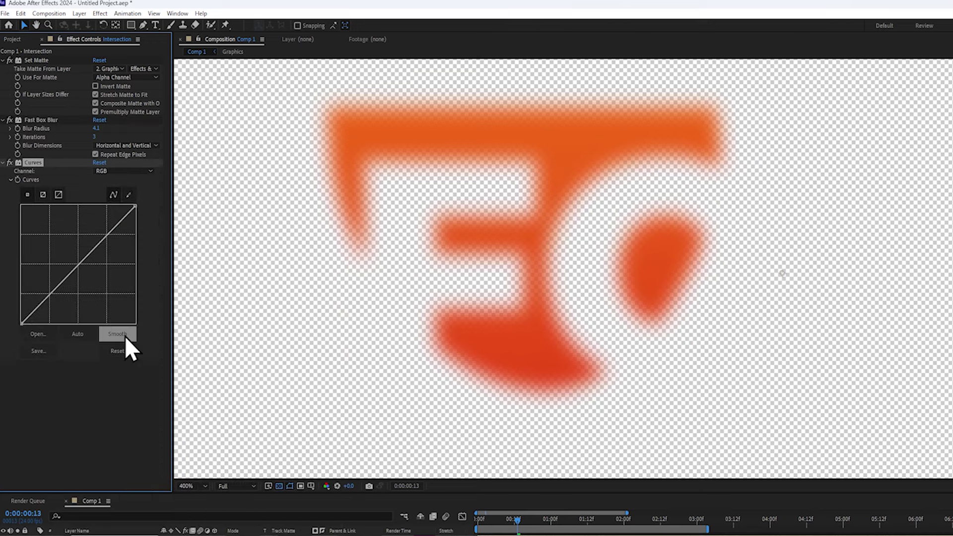
pyautogui.click(106, 174)
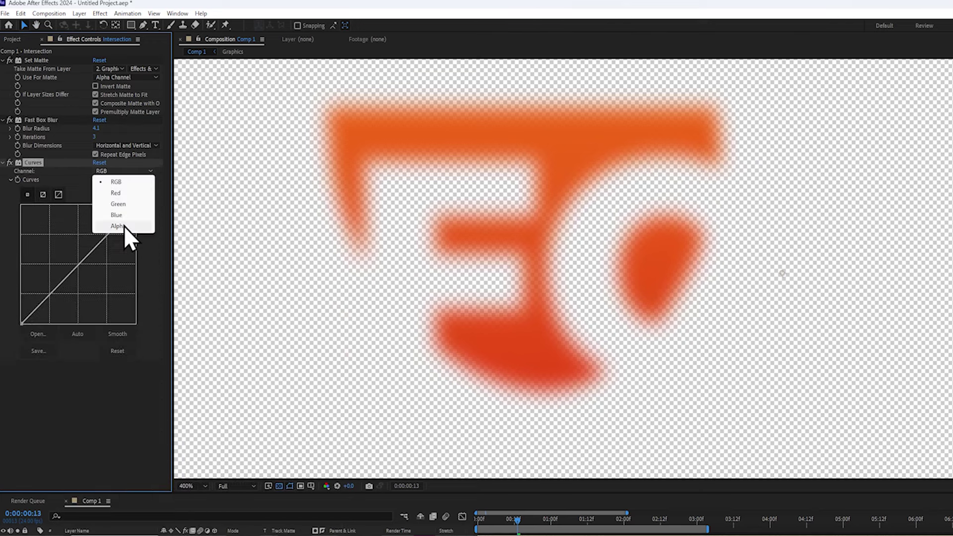
pyautogui.click(123, 225)
pyautogui.moveTo(136, 204); pyautogui.dragTo(171, 347)
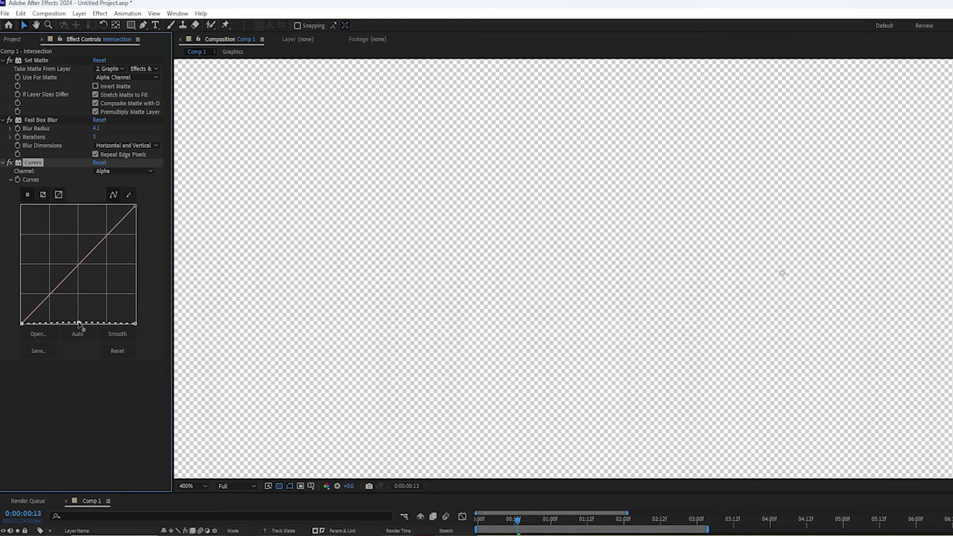
pyautogui.moveTo(78, 323); pyautogui.dragTo(77, 207)
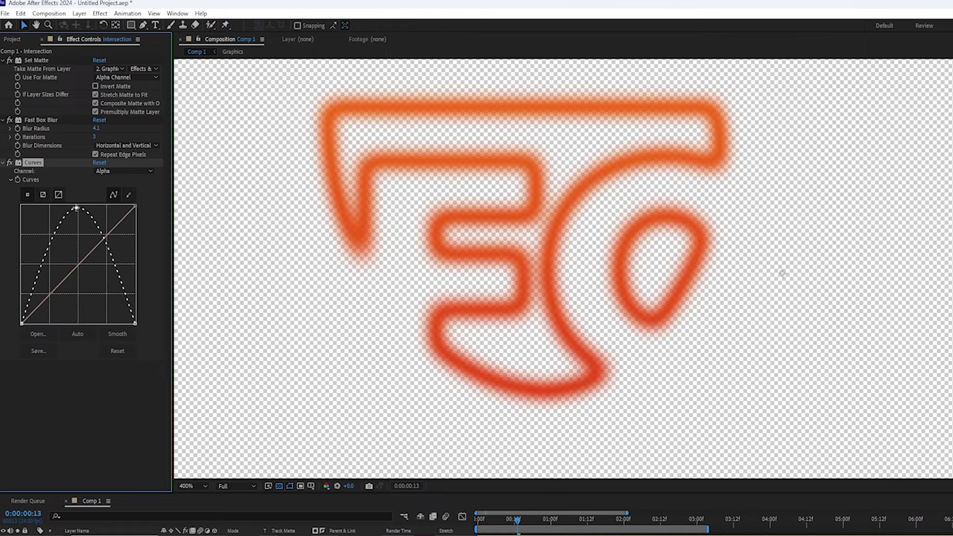
pyautogui.moveTo(479, 517); pyautogui.dragTo(543, 523)
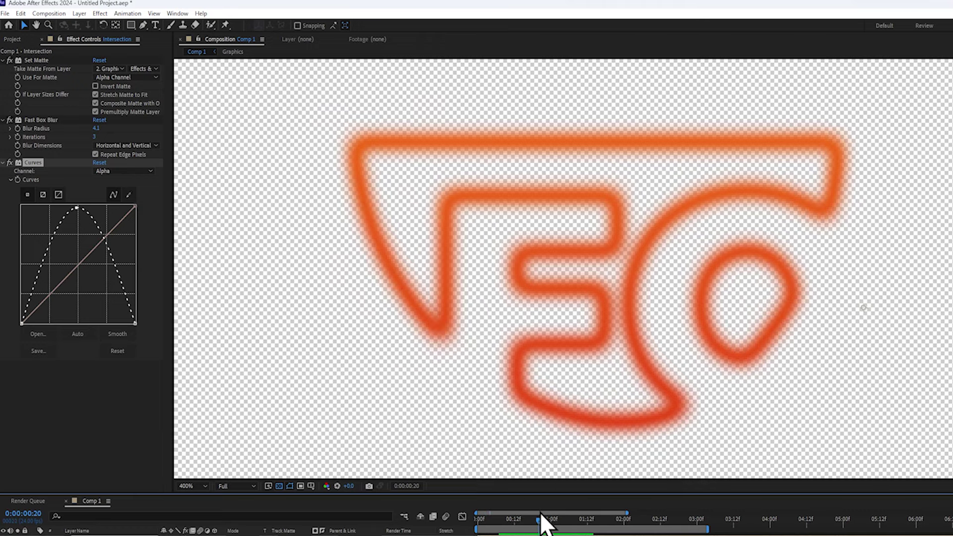
# Duplicate Set Matte, move the copy below Curves, and invert its matte
pyautogui.click(43, 60)
pyautogui.hotkey('ctrl', 'd')
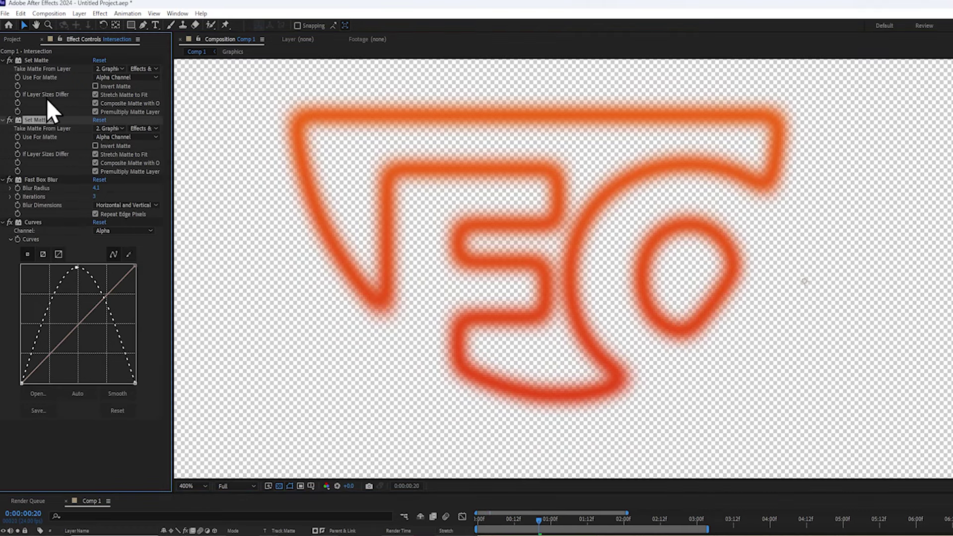
pyautogui.moveTo(48, 120); pyautogui.dragTo(75, 396)
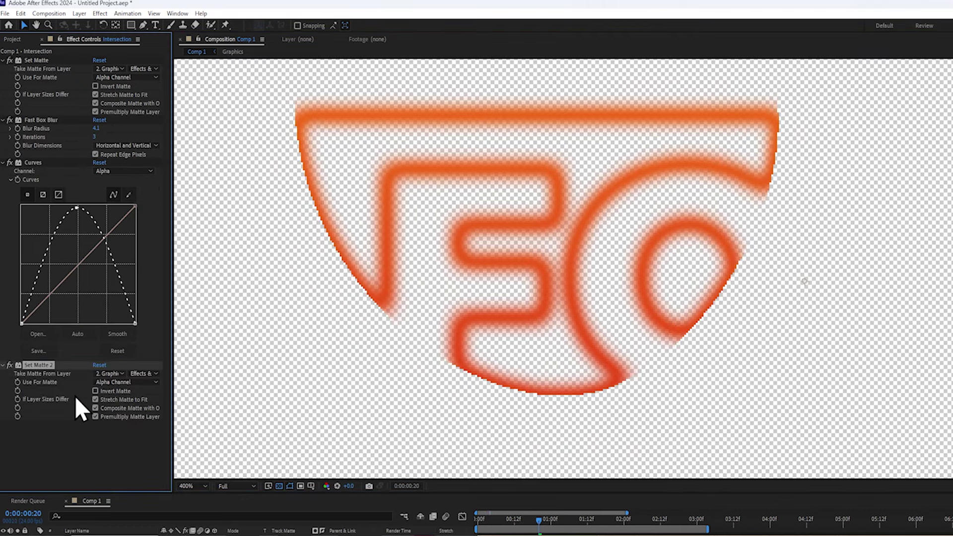
pyautogui.click(98, 391)
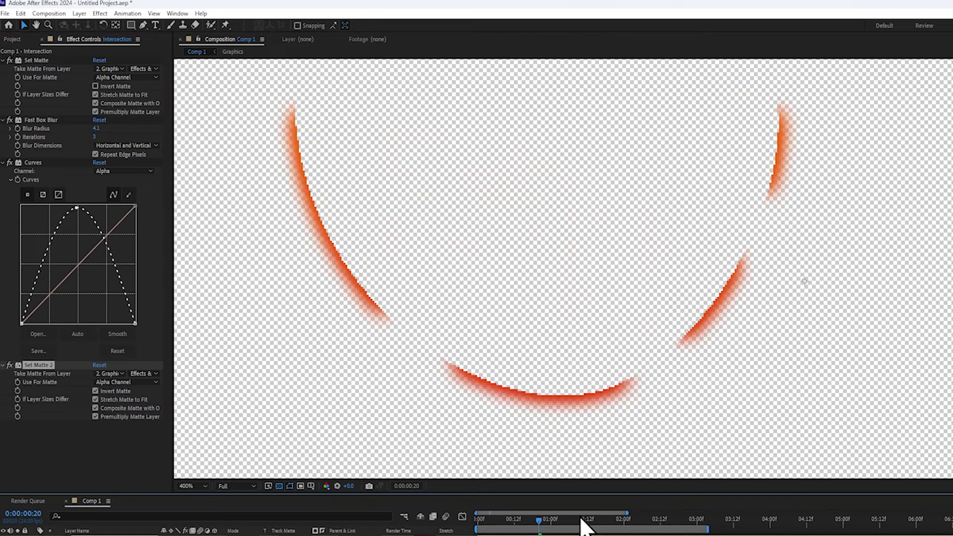
# At frame 0:00:01:03, add a second Fast Box Blur with radius 0.1
pyautogui.click(561, 521)
pyautogui.scroll(2, 589, 323)
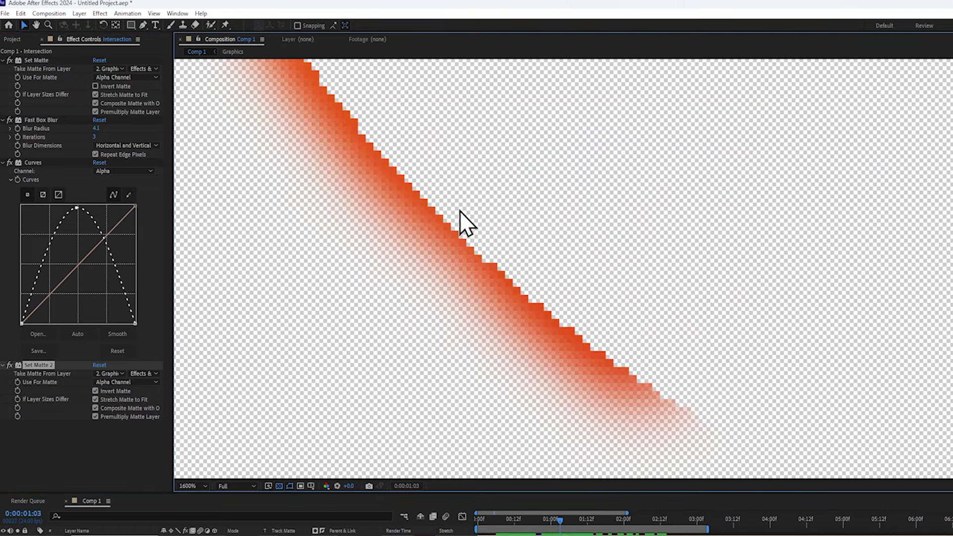
pyautogui.rightClick(43, 425)
pyautogui.moveTo(107, 259)
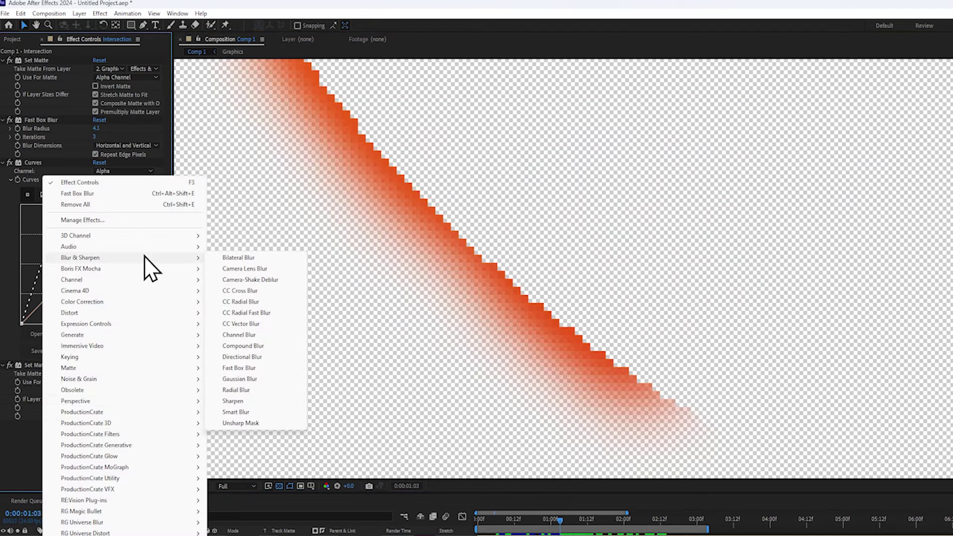
pyautogui.click(300, 351)
pyautogui.click(95, 432)
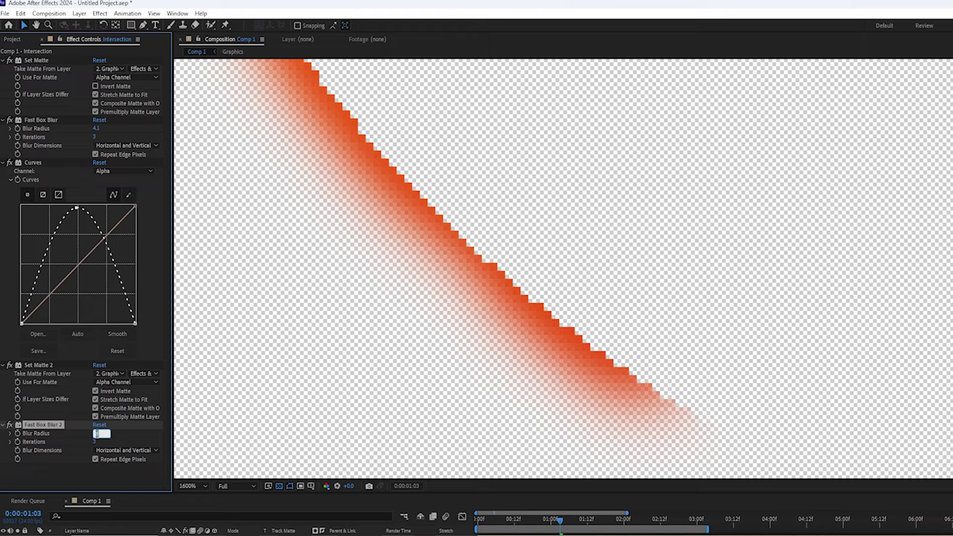
pyautogui.write('0.1')
pyautogui.press('Return')
pyautogui.press(',')
pyautogui.press(',')
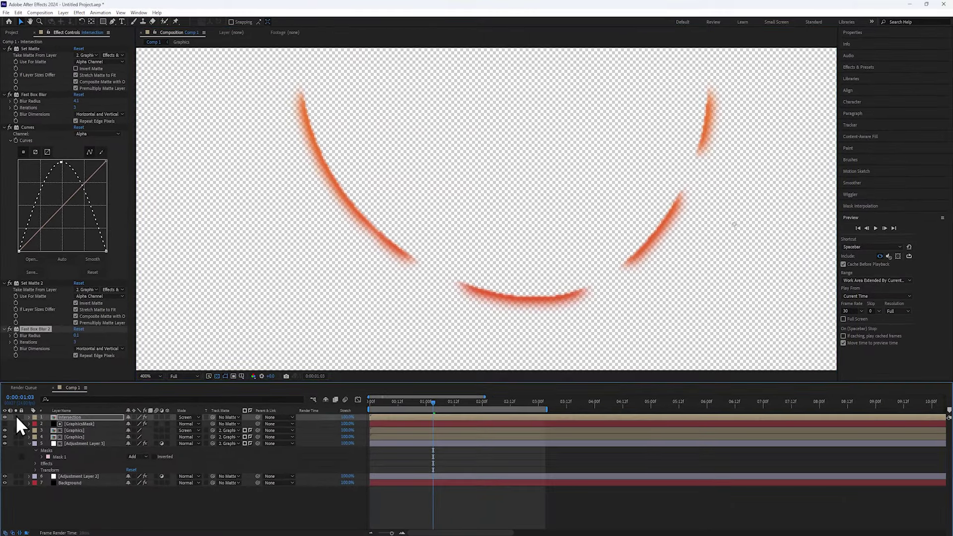
# Unsolo Intersection and recentre the viewer on the logo at 200%
pyautogui.click(16, 434)
pyautogui.press(',')
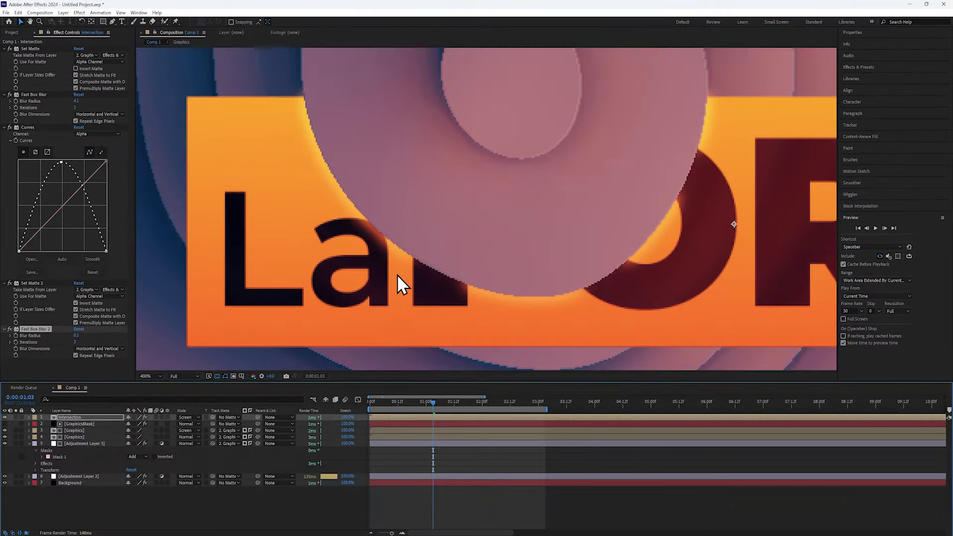
pyautogui.moveTo(398, 274); pyautogui.dragTo(346, 285)
pyautogui.press(',')
pyautogui.press('.')
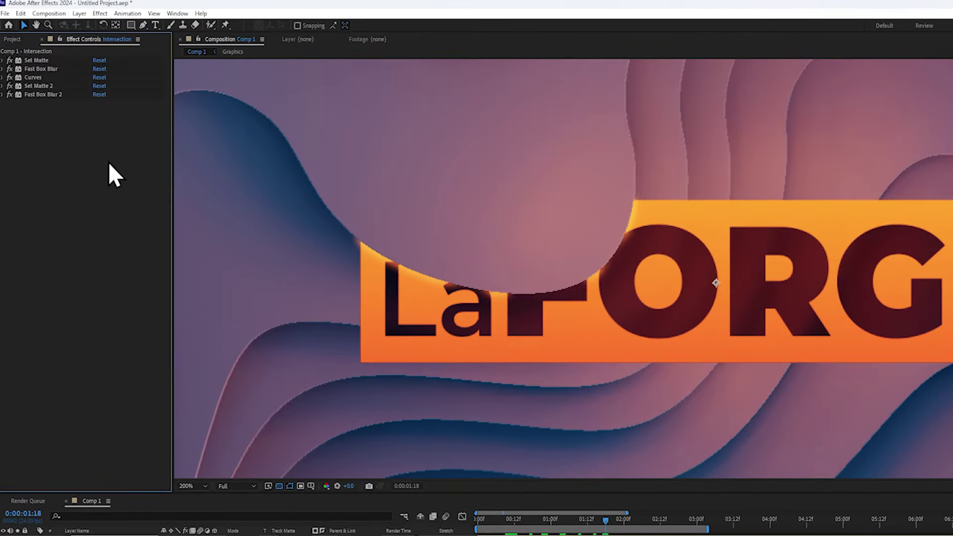
# Try a Glow effect with threshold 0% and preview the playback
pyautogui.rightClick(36, 119)
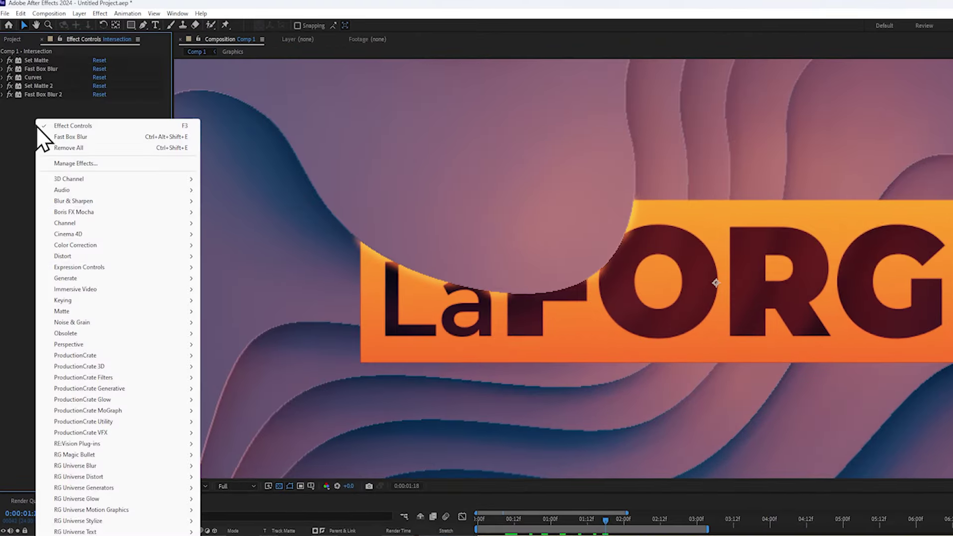
pyautogui.moveTo(75, 518)
pyautogui.click(228, 501)
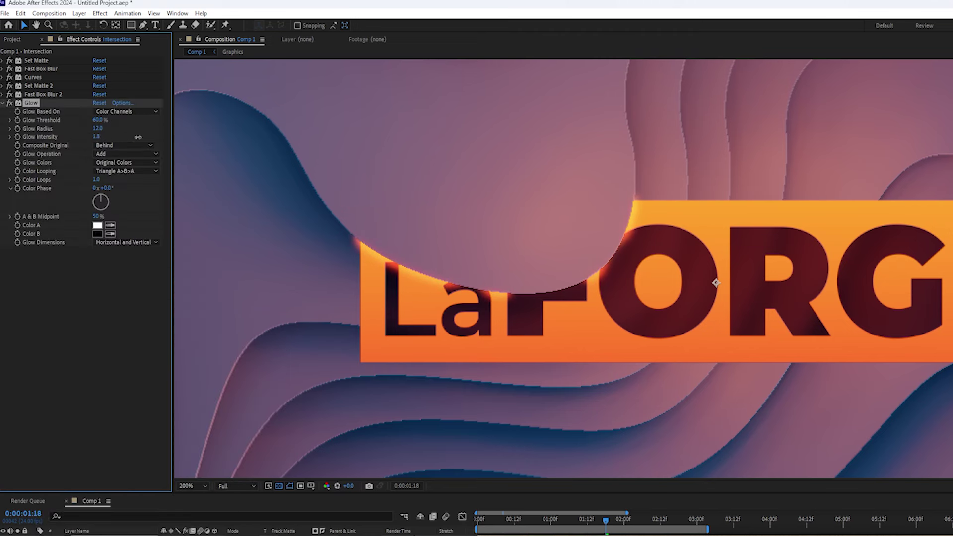
pyautogui.moveTo(97, 119); pyautogui.dragTo(70, 120)
pyautogui.scroll(2, 628, 269)
pyautogui.press('space')
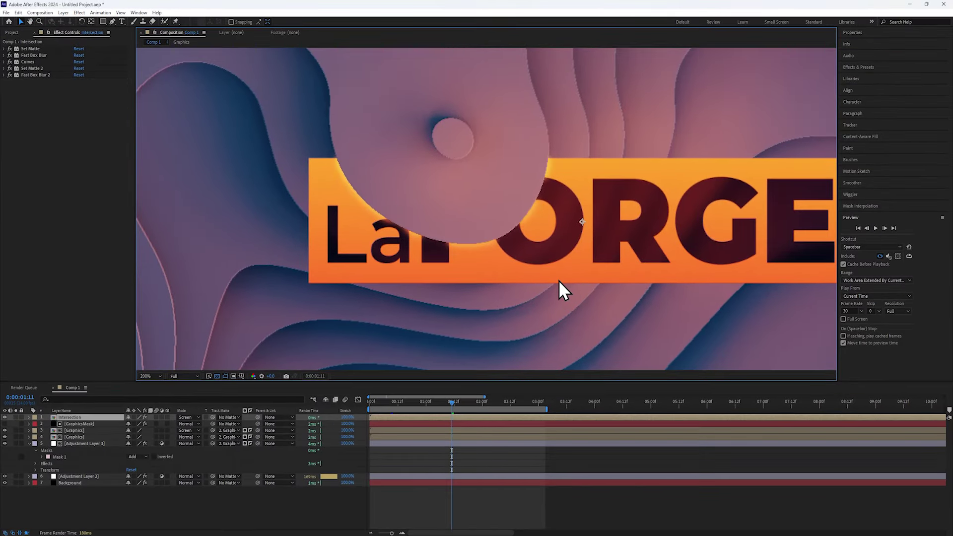
# Apply Solid Composite from the 'solid c' search to Intersection with colour 000000
pyautogui.click(36, 142)
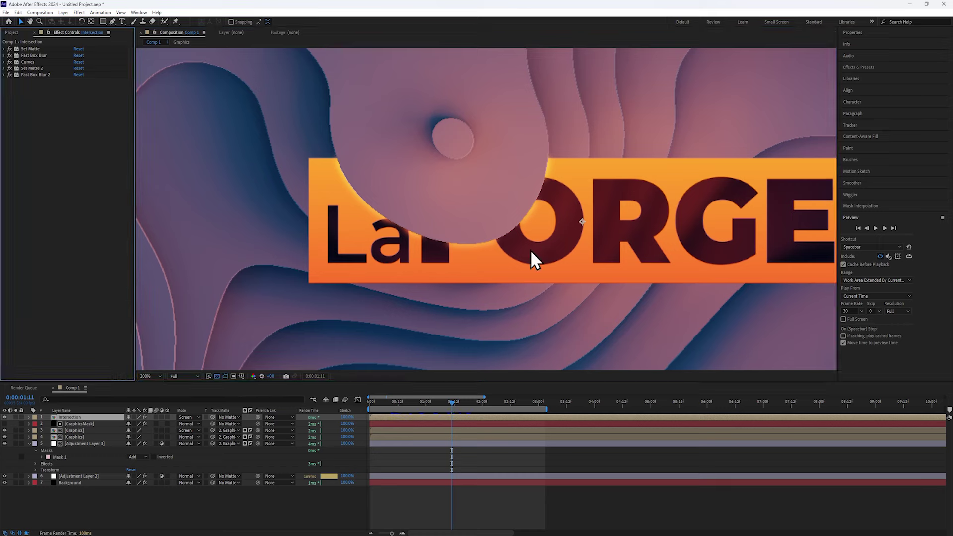
pyautogui.click(859, 67)
pyautogui.click(874, 77)
pyautogui.write('solid')
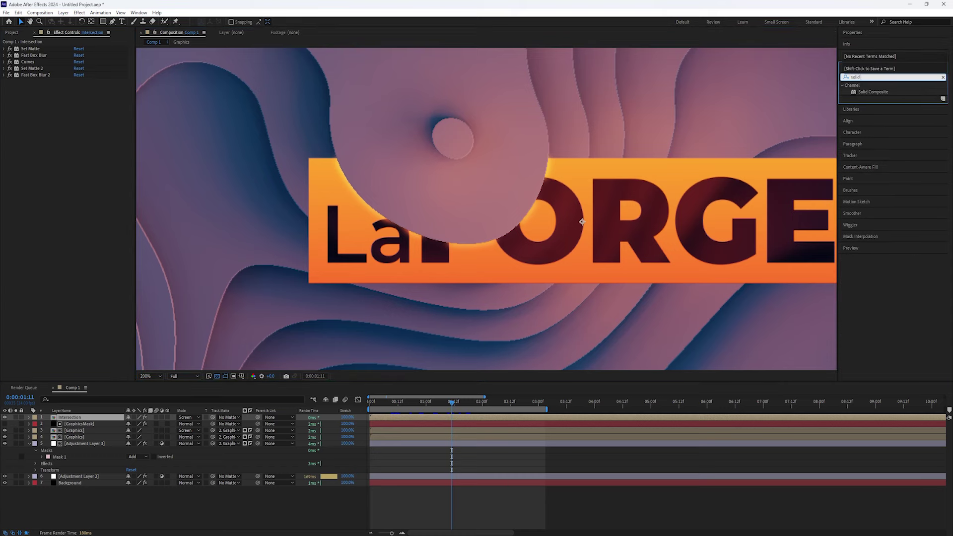
pyautogui.write(' c')
pyautogui.moveTo(871, 92); pyautogui.dragTo(36, 112)
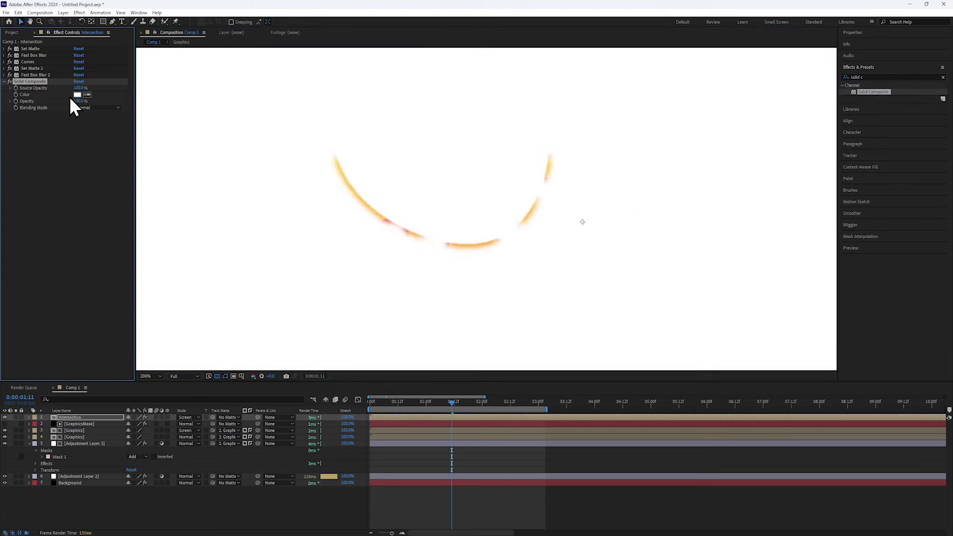
pyautogui.click(78, 95)
pyautogui.write('000000')
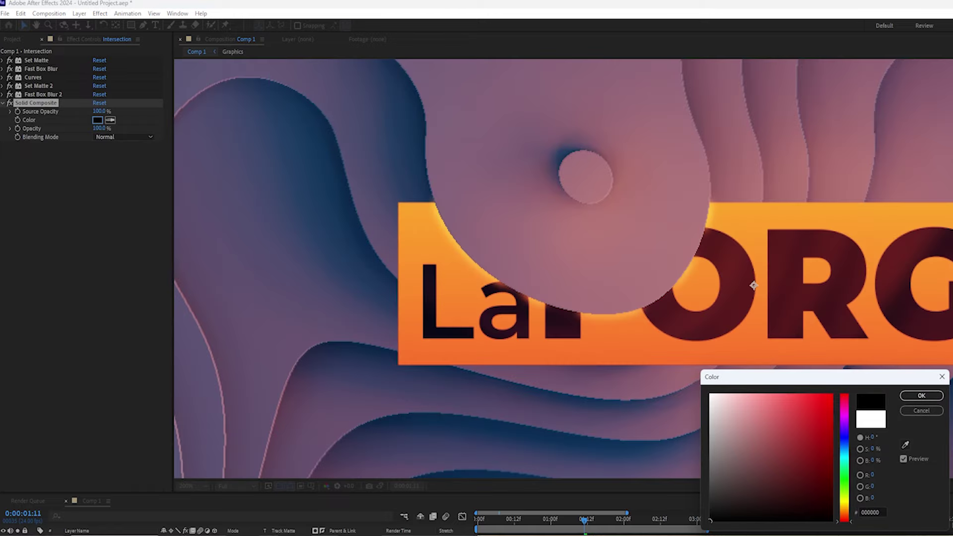
pyautogui.click(912, 394)
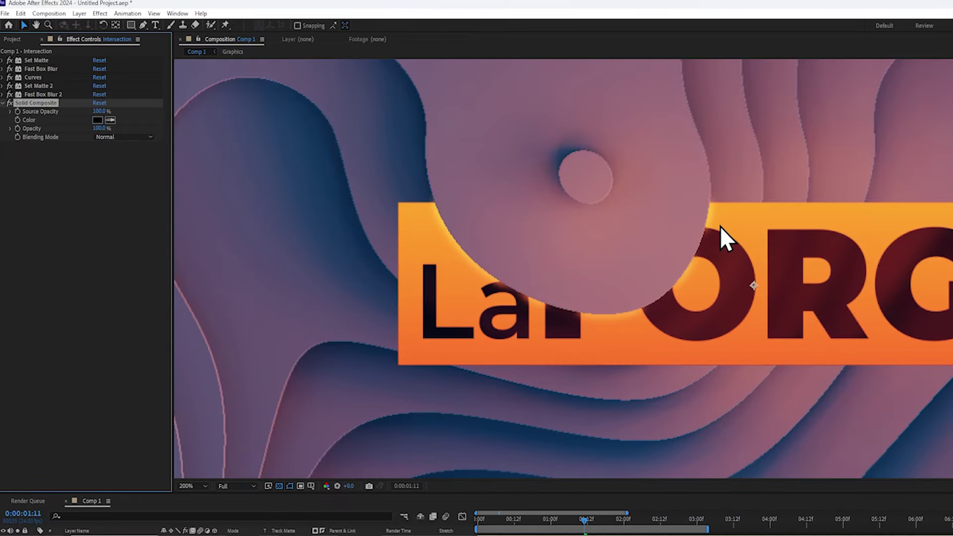
# Add Crates Easy Glow with Intensity about 1400 and Tonemap Gamma 91
pyautogui.rightClick(97, 155)
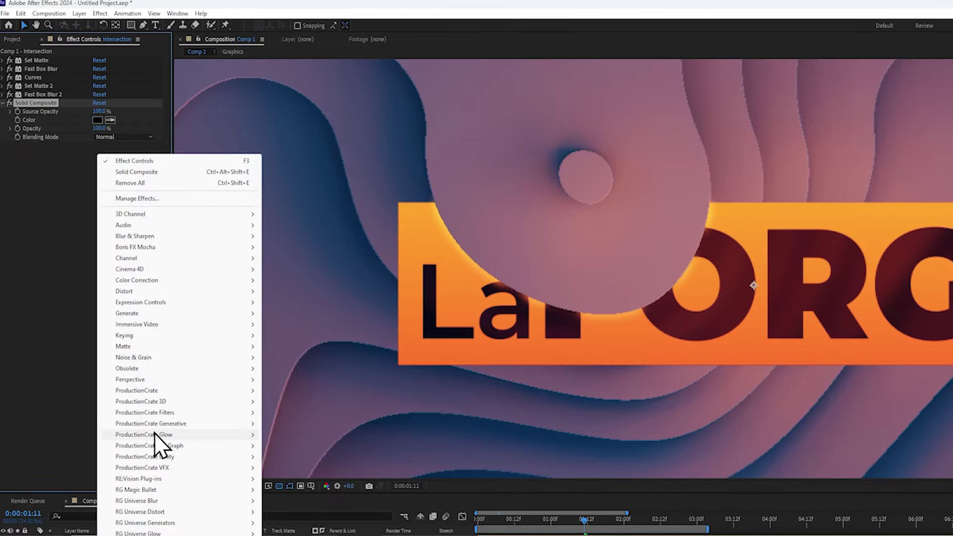
pyautogui.moveTo(155, 435)
pyautogui.click(312, 437)
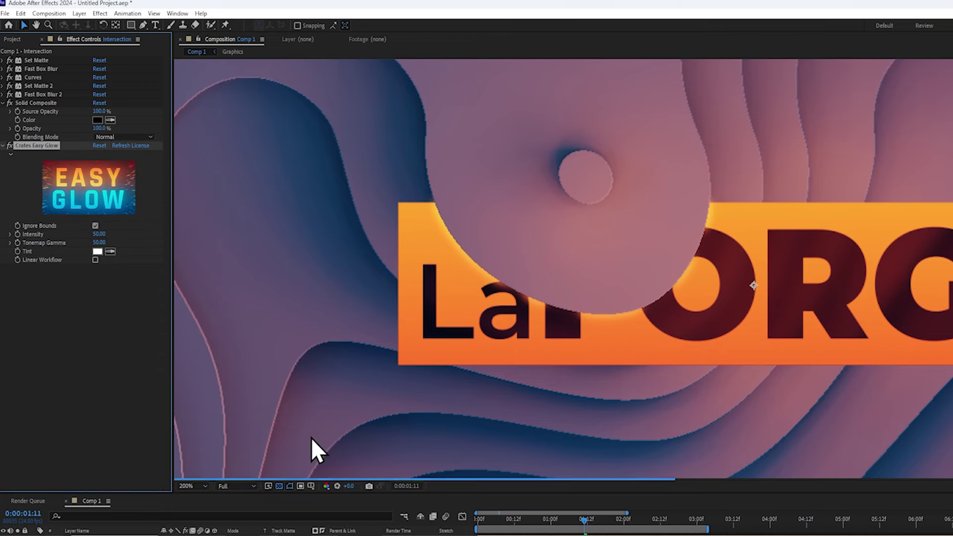
pyautogui.moveTo(100, 234); pyautogui.dragTo(765, 245)
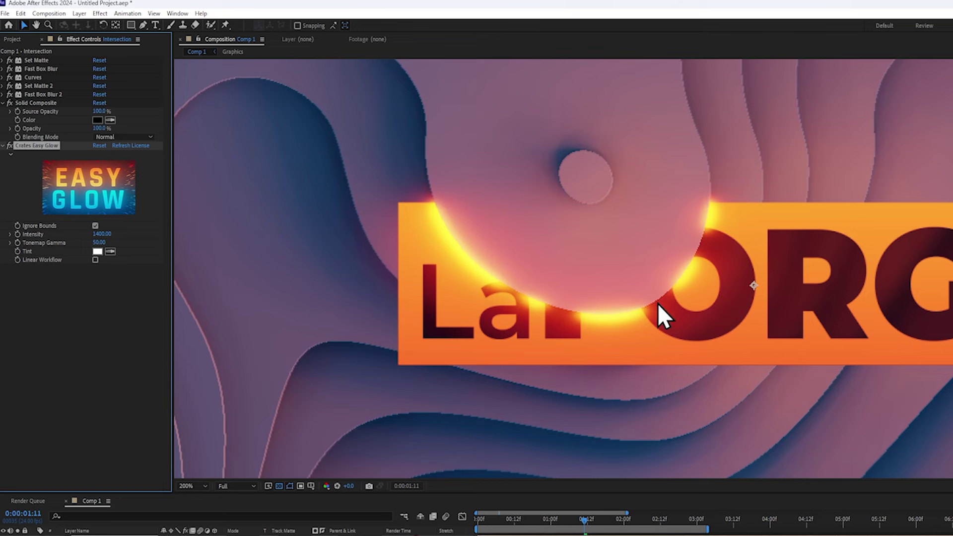
pyautogui.moveTo(99, 243); pyautogui.dragTo(124, 243)
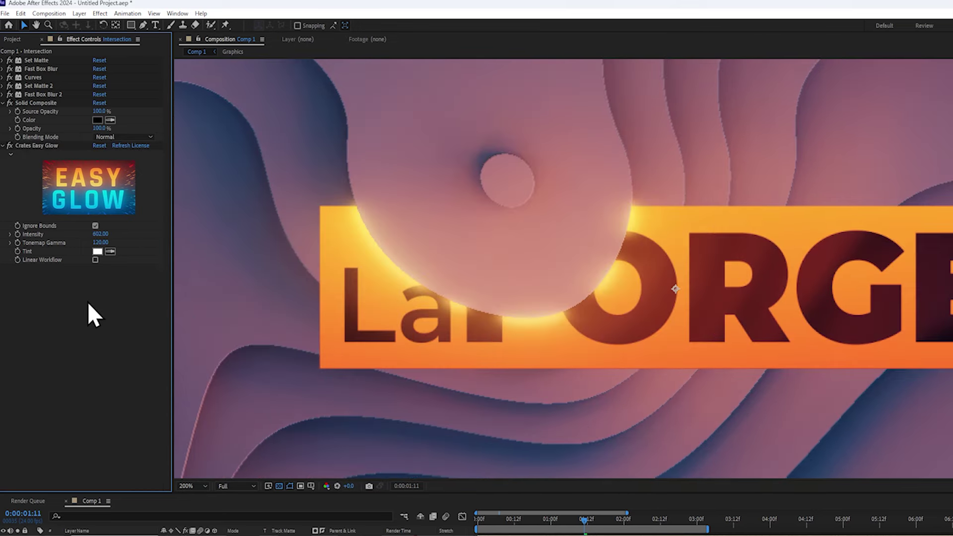
# Add Hue/Saturation above Crates Easy Glow and rotate Master Hue to recolour the glow
pyautogui.rightClick(87, 302)
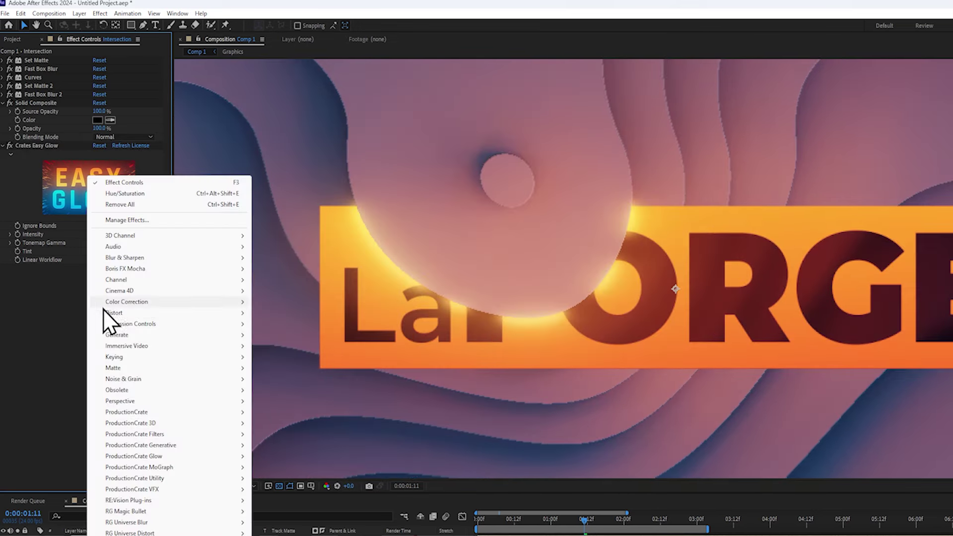
pyautogui.moveTo(149, 302)
pyautogui.click(308, 524)
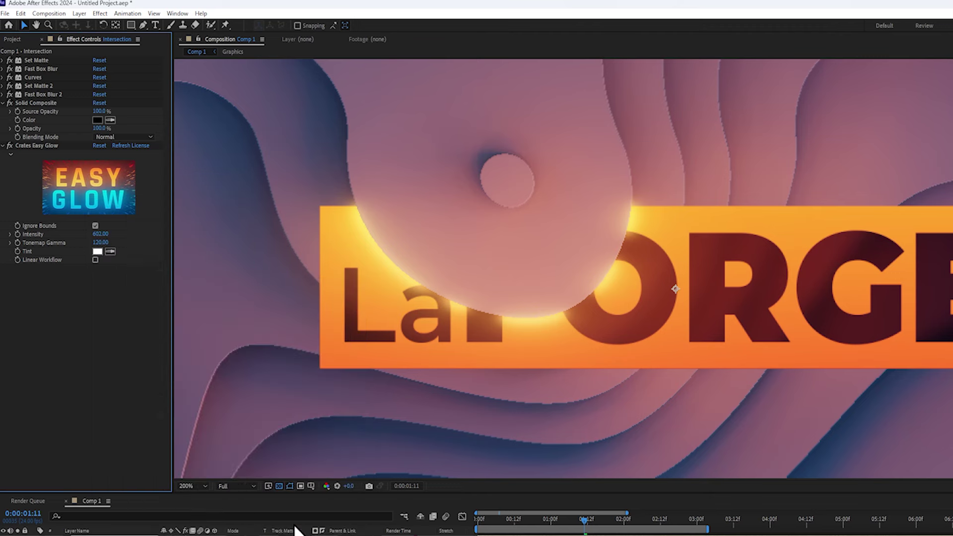
pyautogui.moveTo(44, 273); pyautogui.dragTo(51, 144)
pyautogui.moveTo(104, 203)
pyautogui.mouseDown()
pyautogui.moveTo(98, 217)
pyautogui.moveTo(107, 201)
pyautogui.mouseUp()
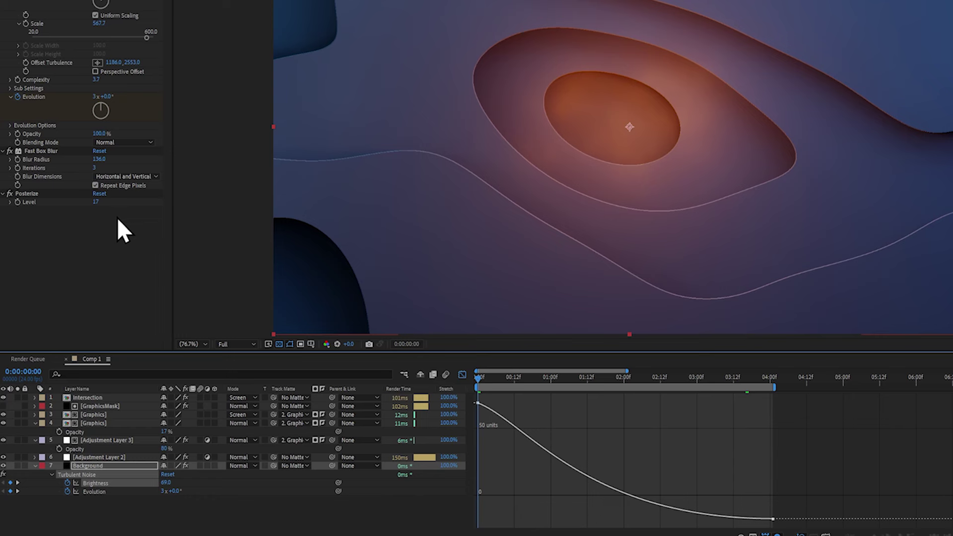
# Add Posterize Time to the Background at 12 fps and preview the stepped animation
pyautogui.rightClick(117, 218)
pyautogui.moveTo(159, 523)
pyautogui.click(315, 490)
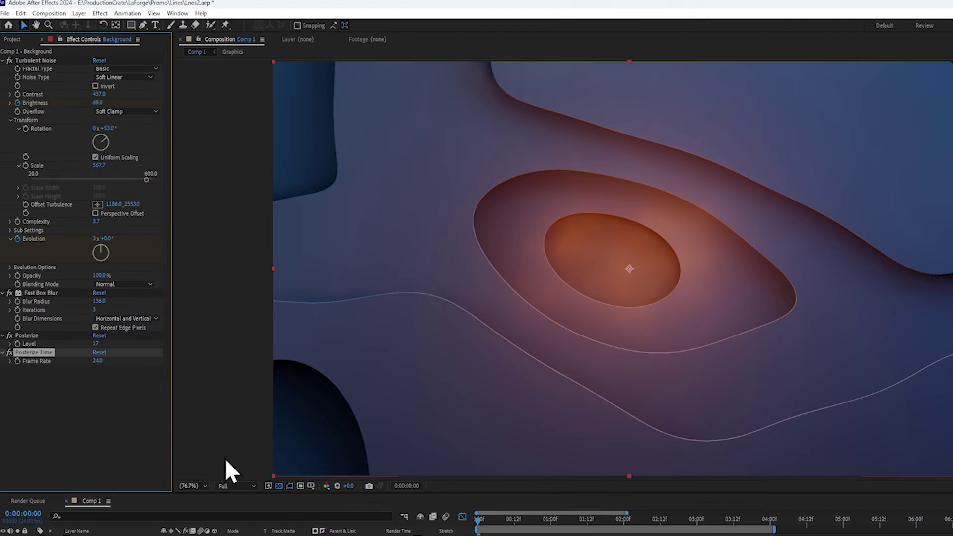
pyautogui.click(102, 219)
pyautogui.write('12')
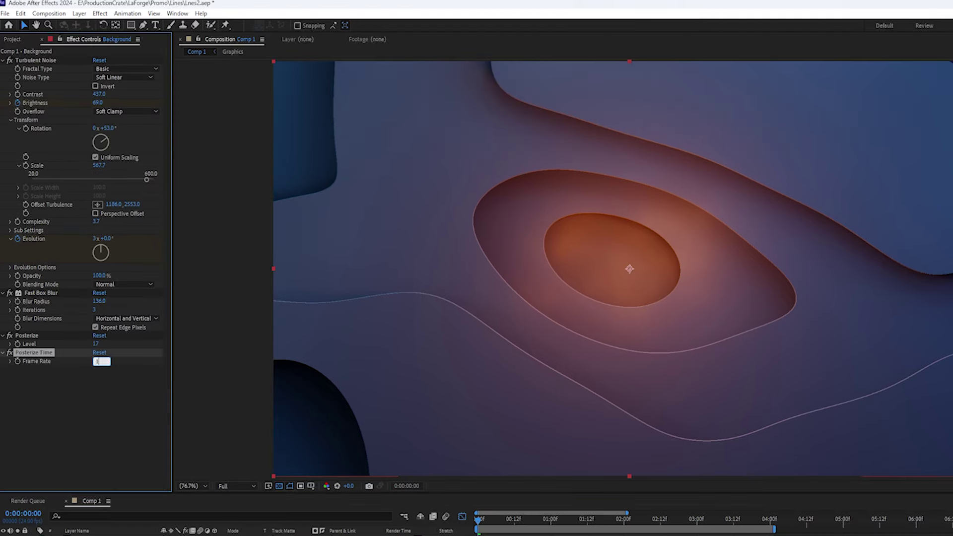
pyautogui.press('Return')
pyautogui.press('space')
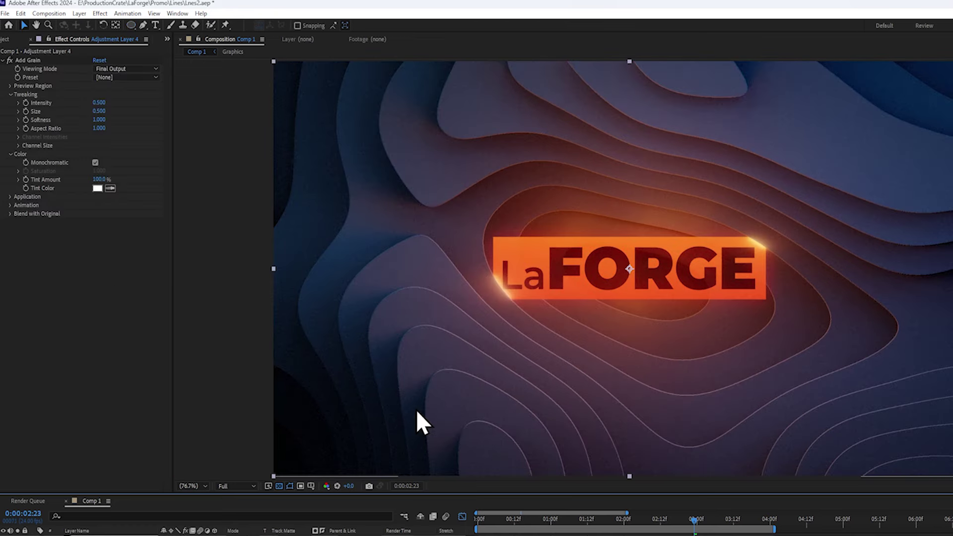
# Add ProductionCrate's Chromatic Aberration to Adjustment Layer 4
pyautogui.rightClick(64, 236)
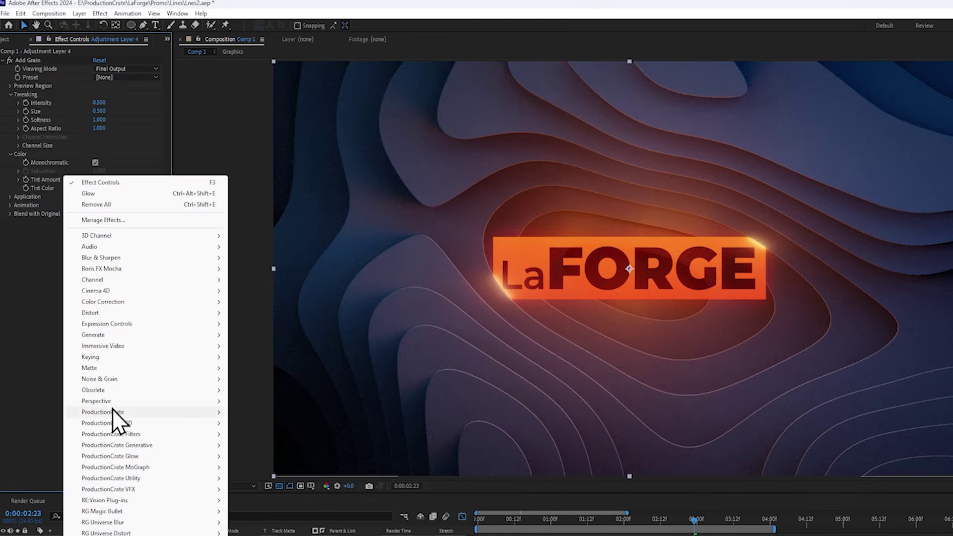
pyautogui.moveTo(118, 434)
pyautogui.click(263, 434)
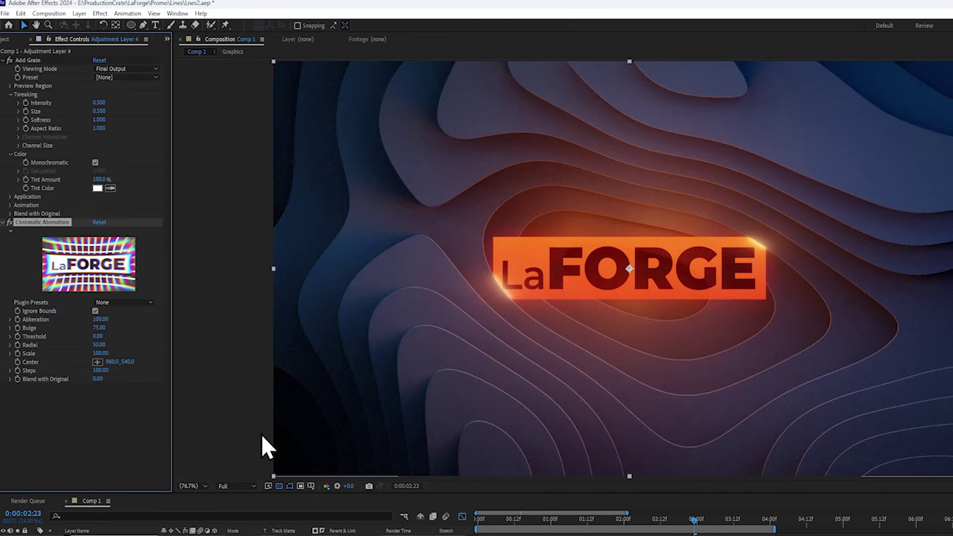